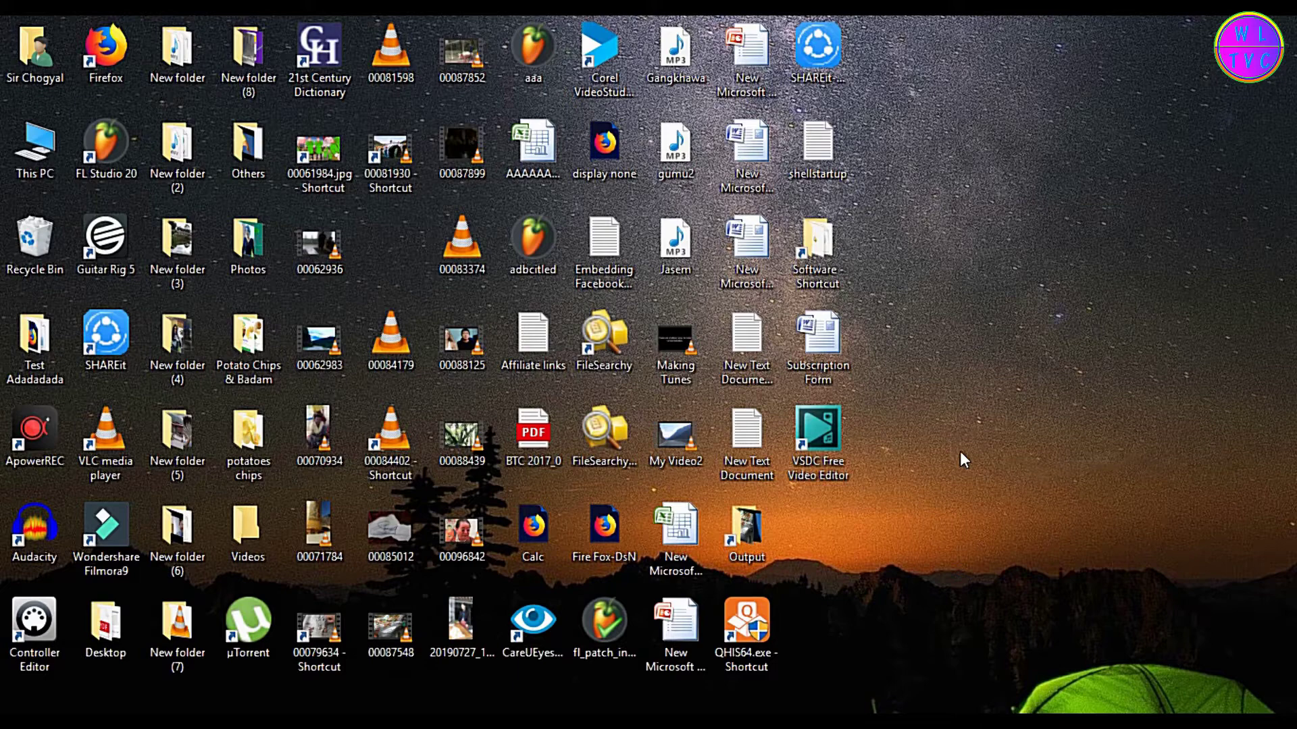
- Create a new folder named SOURCE on the desktop
{"action": "right_click", "coordinate": [960, 447]}
{"action": "mouse_move", "coordinate": [1019, 646]}
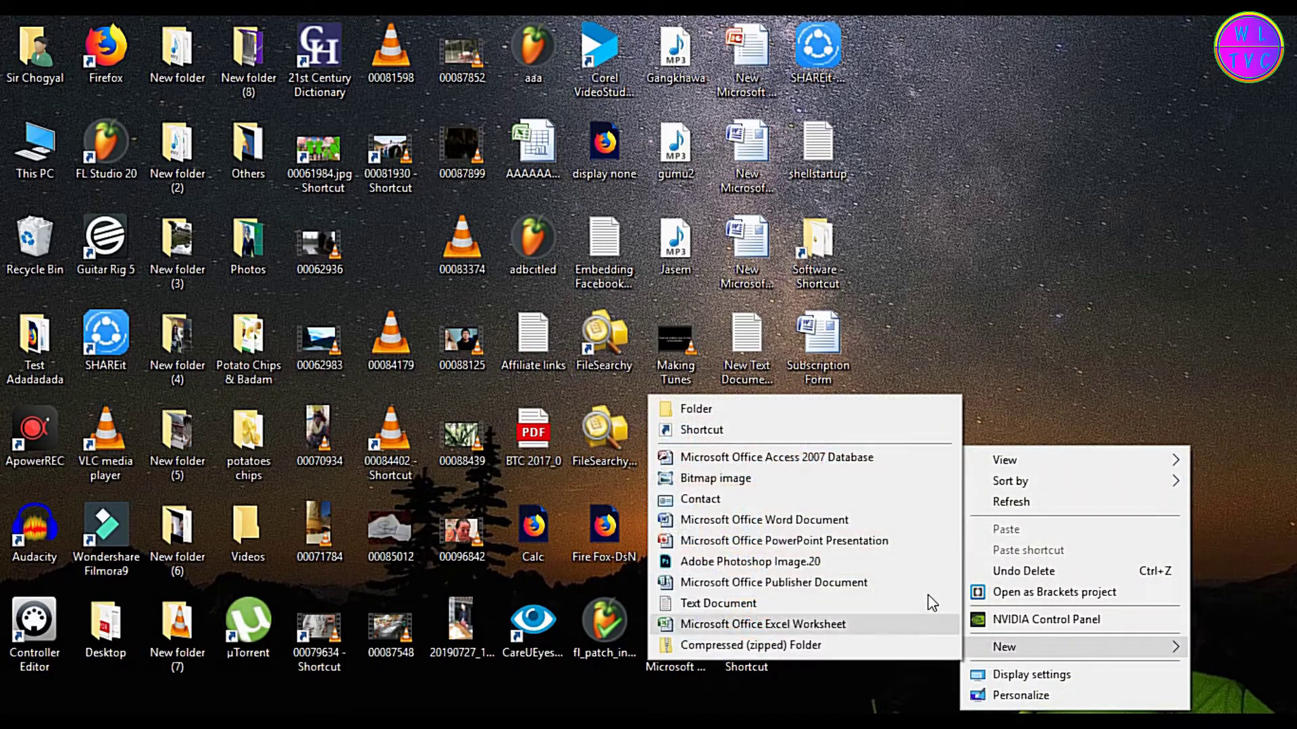
{"action": "left_click", "coordinate": [675, 409]}
{"action": "type", "text": "SOURCE"}
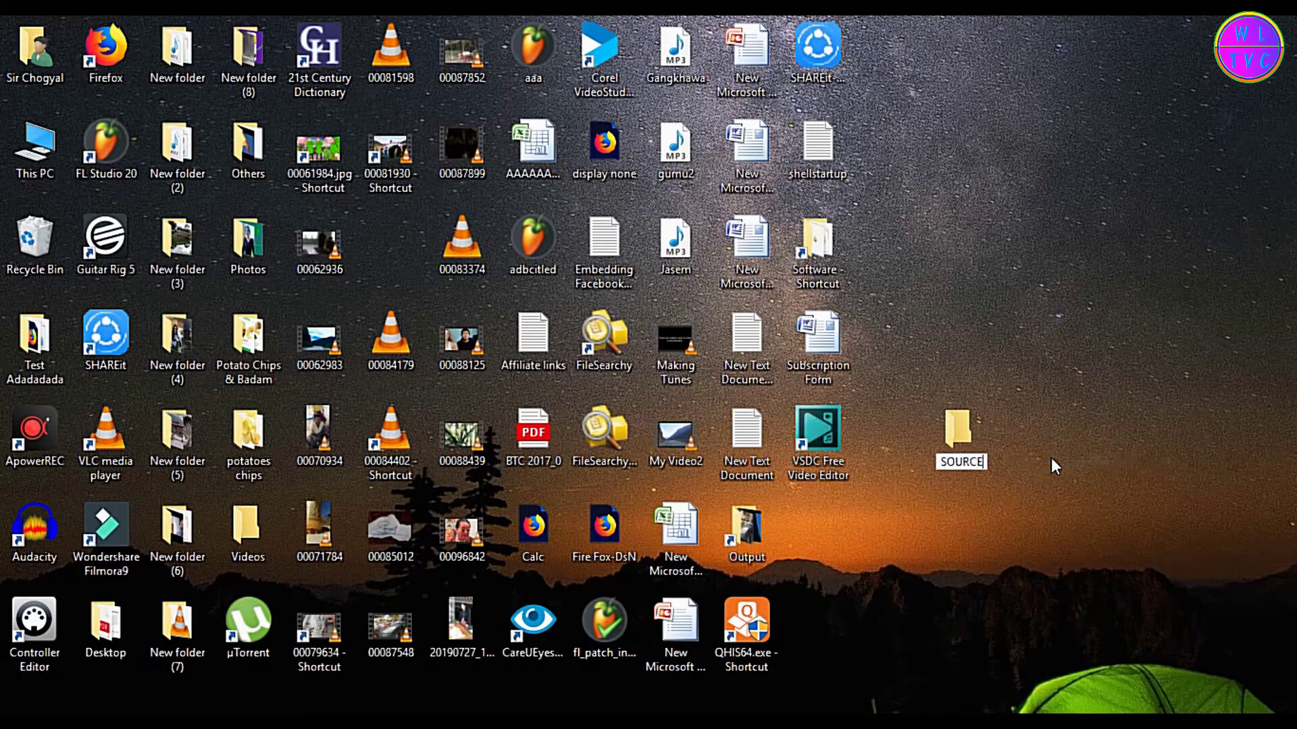
{"action": "key", "text": "Return"}
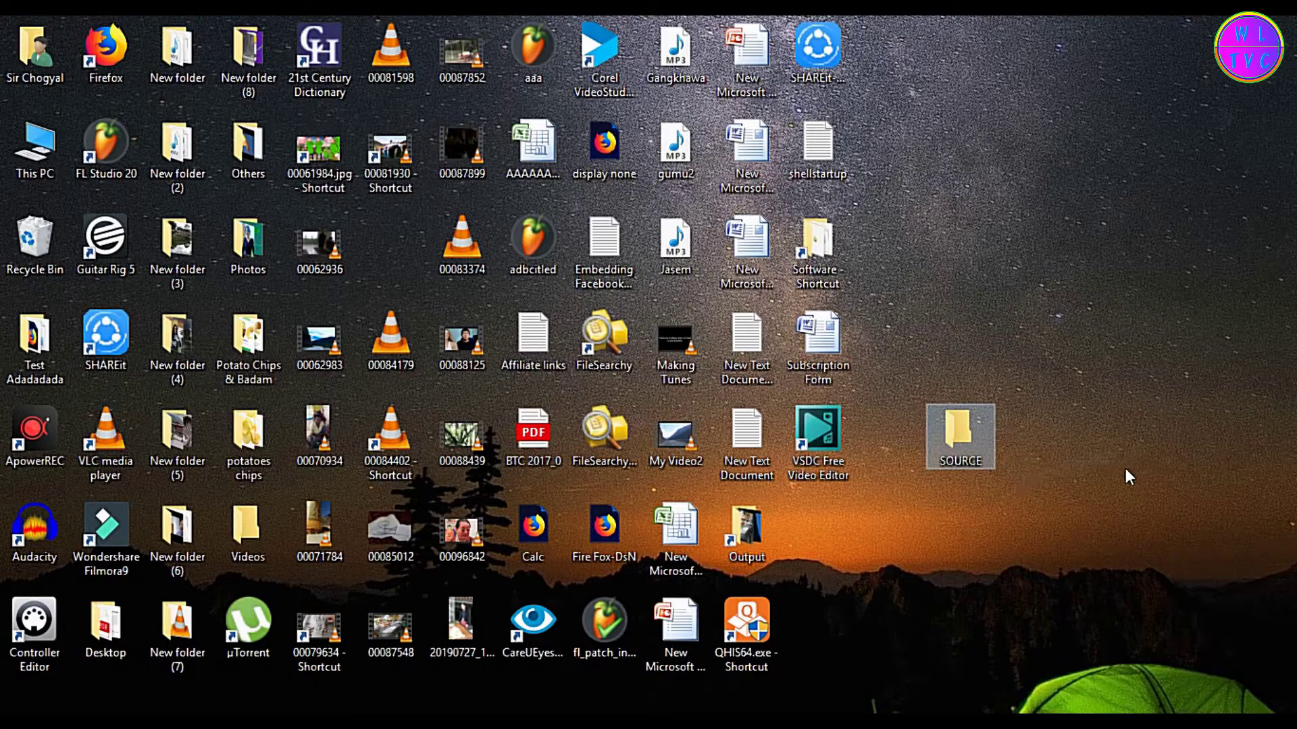
- Create a folder named DESTINATION on the LENOVO_USB_HDD (F:) drive
{"action": "double_click", "coordinate": [39, 152]}
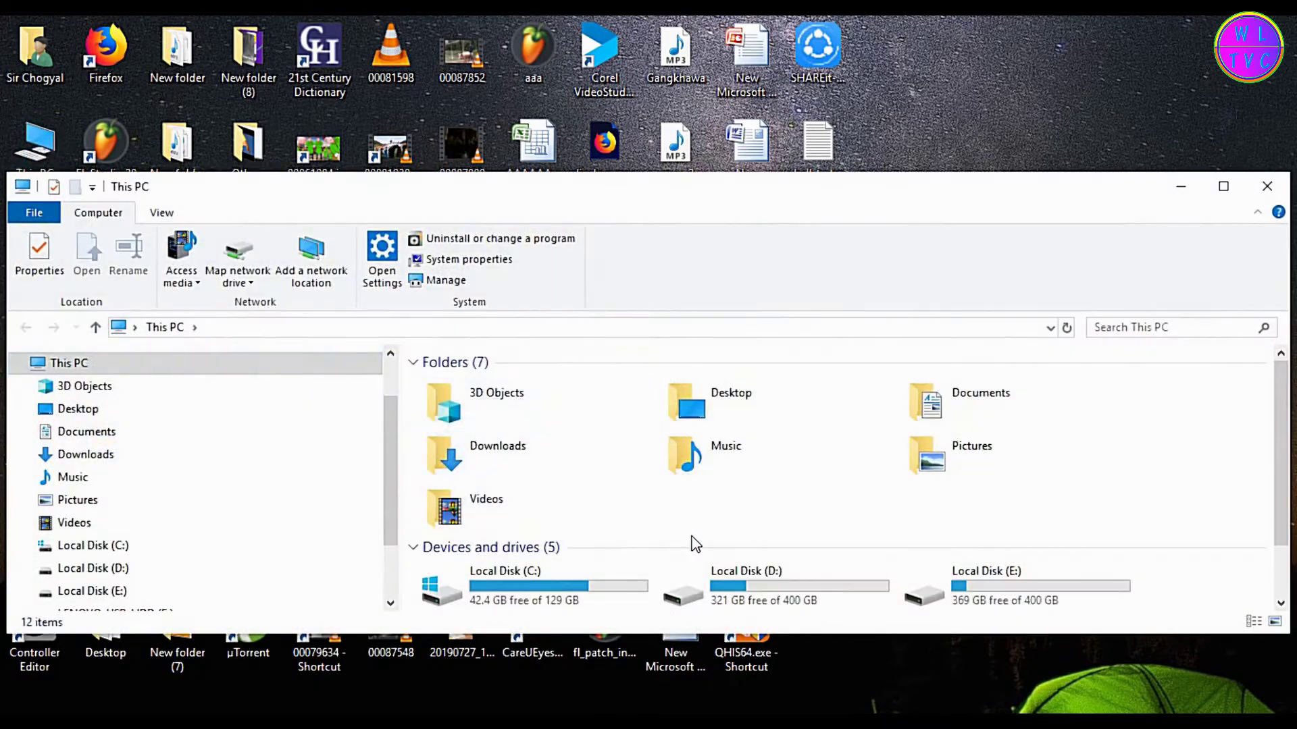
{"action": "scroll", "coordinate": [1048, 541], "scroll_direction": "down", "scroll_amount": 1}
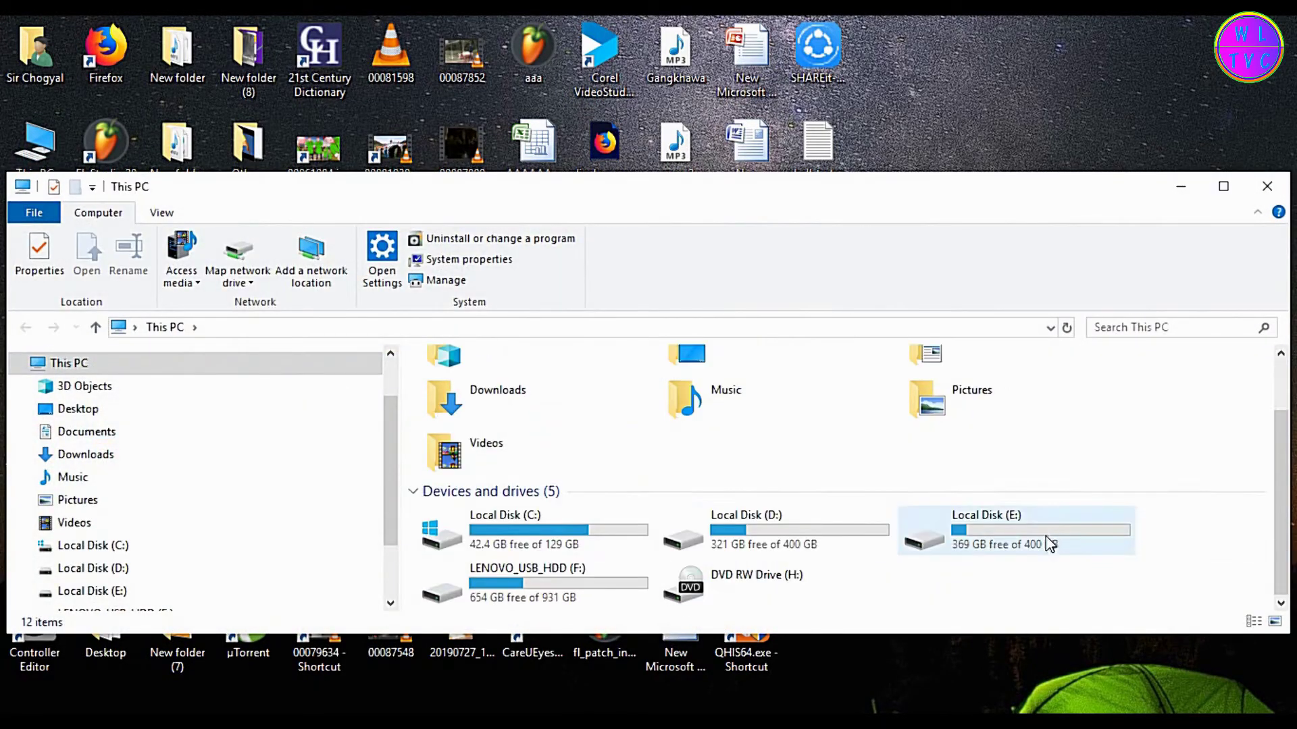
{"action": "double_click", "coordinate": [593, 575]}
{"action": "double_click", "coordinate": [888, 196]}
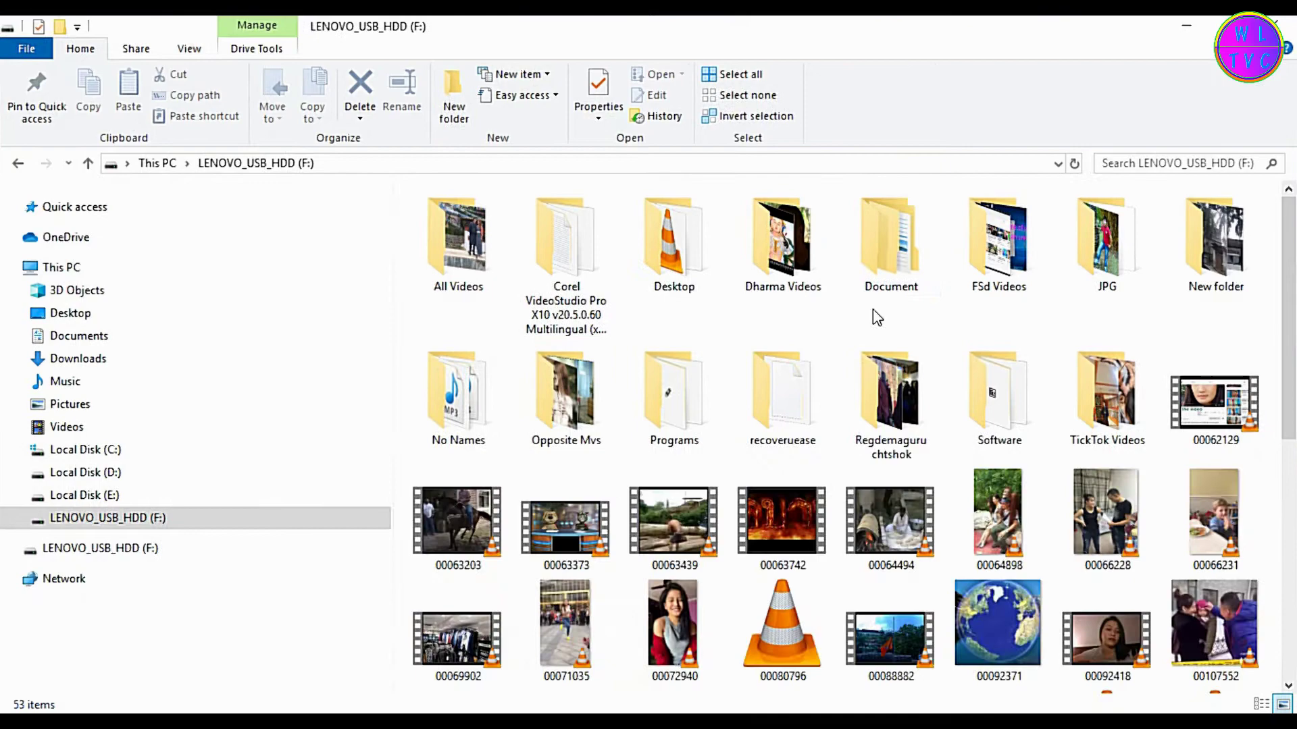
{"action": "scroll", "coordinate": [1108, 561], "scroll_direction": "down", "scroll_amount": 5}
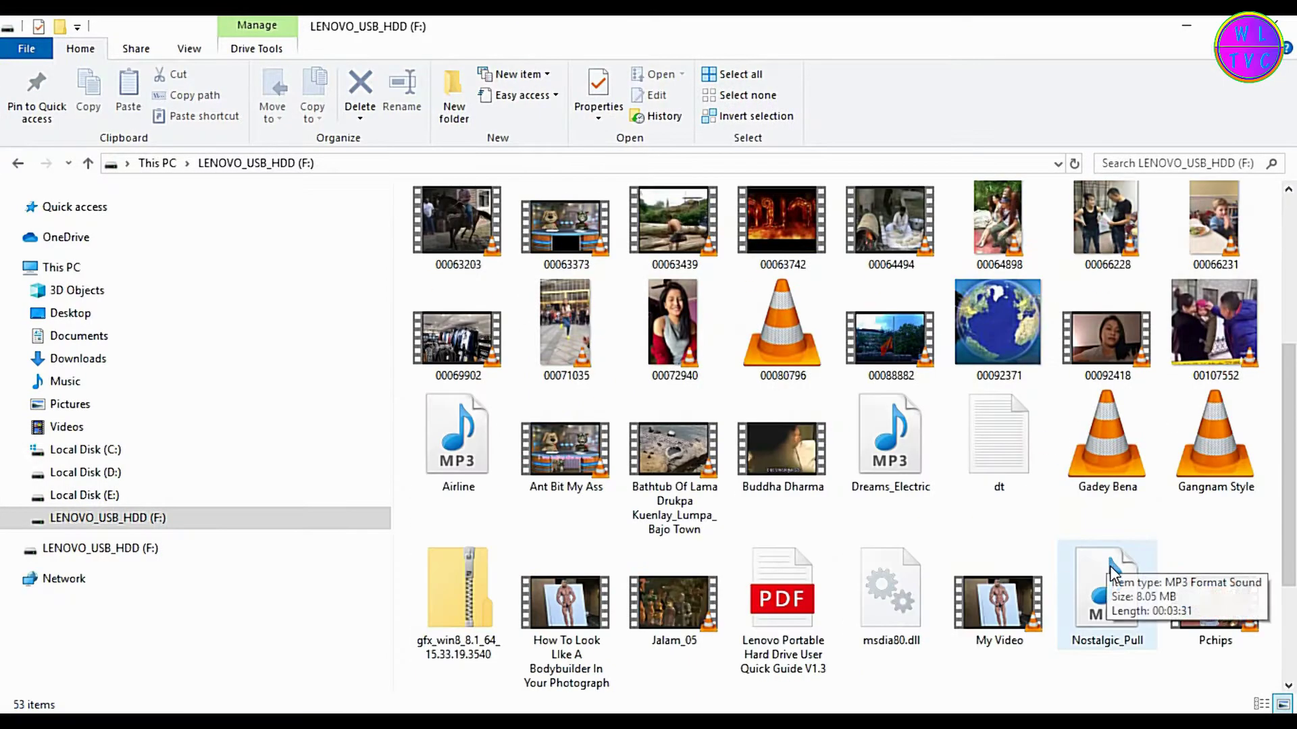
{"action": "right_click", "coordinate": [1005, 628]}
{"action": "mouse_move", "coordinate": [1059, 585]}
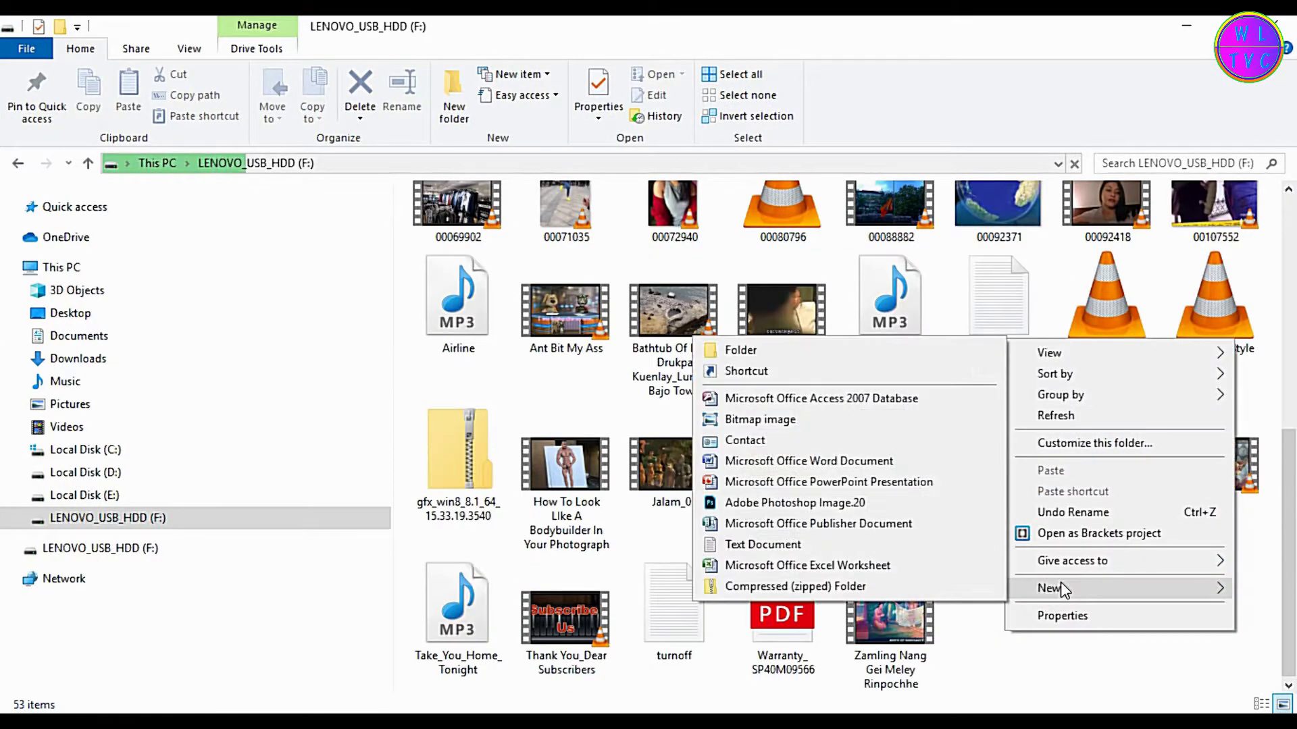
{"action": "left_click", "coordinate": [742, 352]}
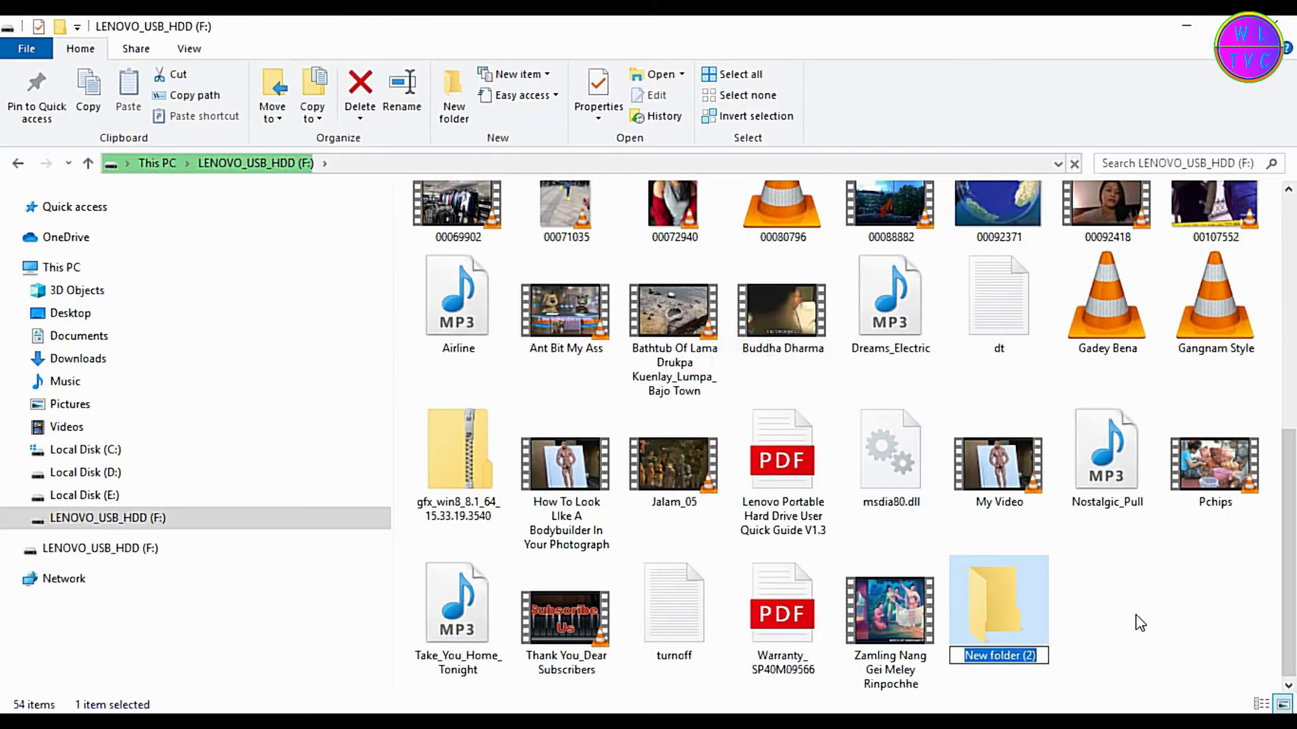
{"action": "type", "text": "DESTINATION"}
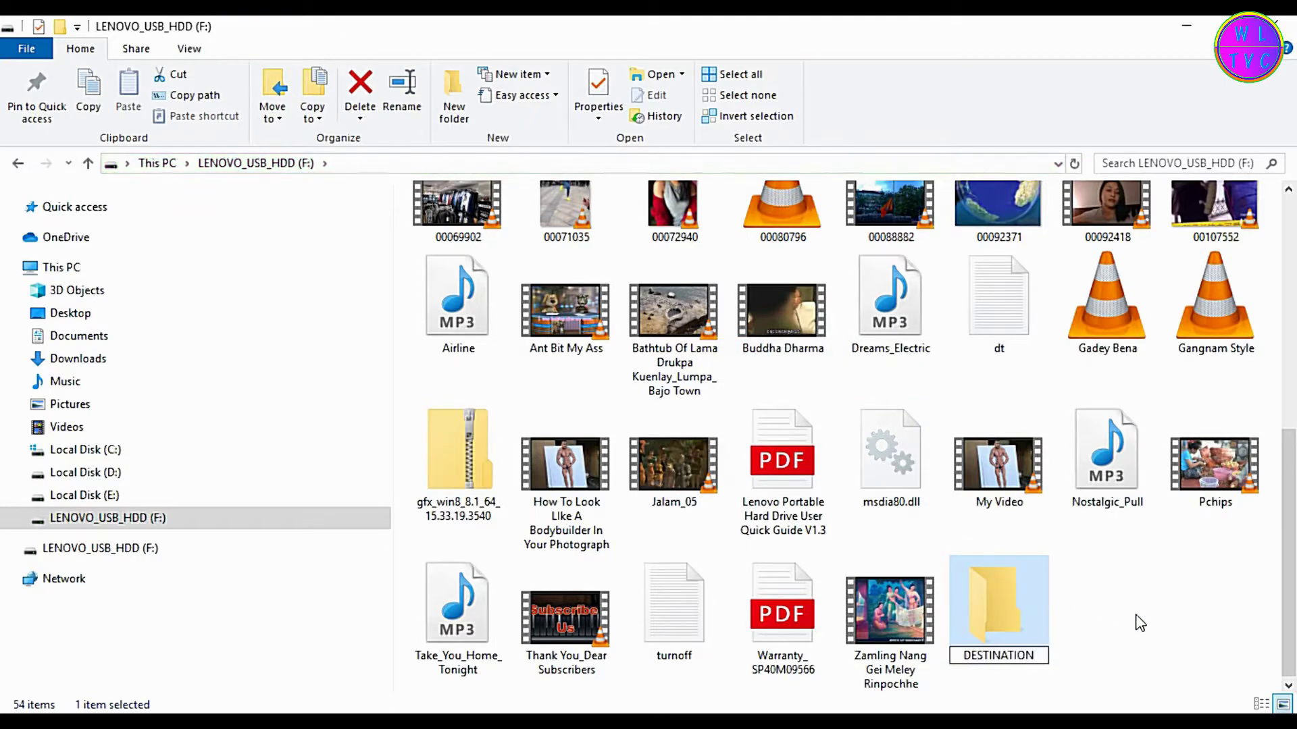
{"action": "left_click", "coordinate": [1140, 623]}
- Open the SOURCE folder and paste the desktop PowerPoint file into it
{"action": "double_click", "coordinate": [999, 626]}
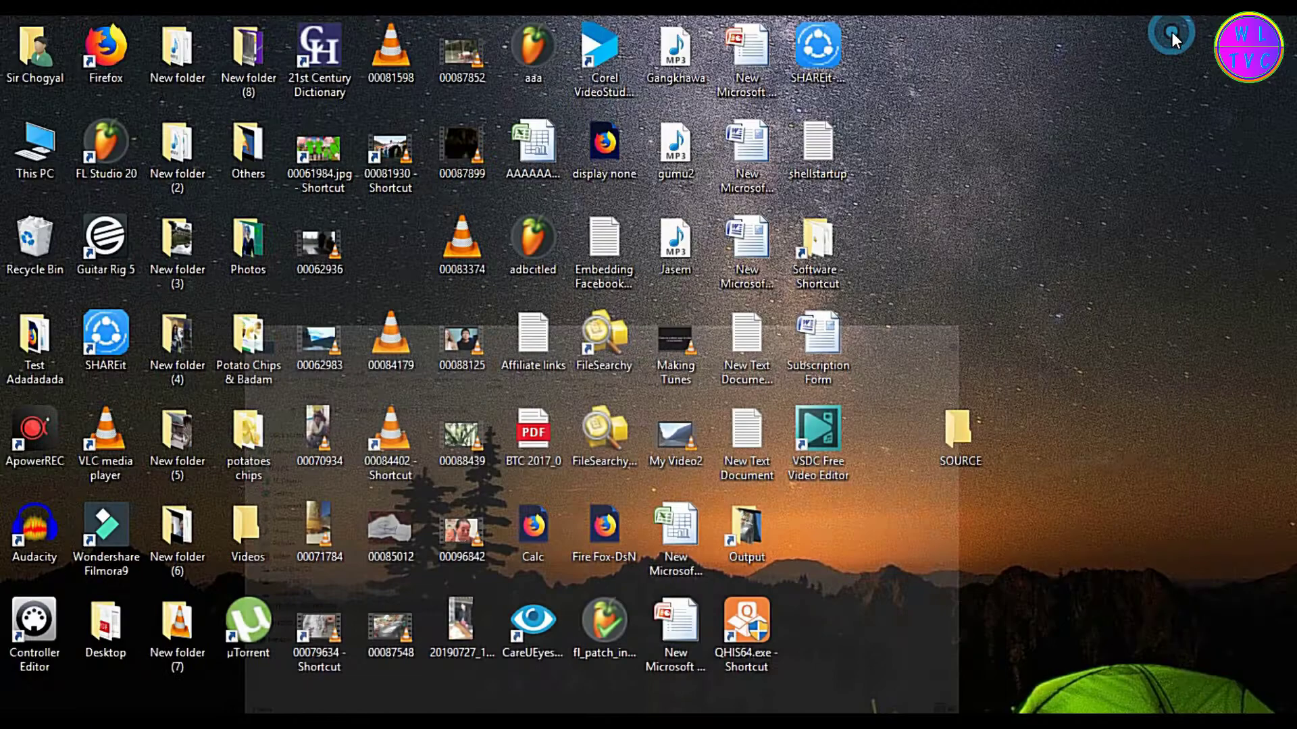
{"action": "left_click", "coordinate": [1174, 32]}
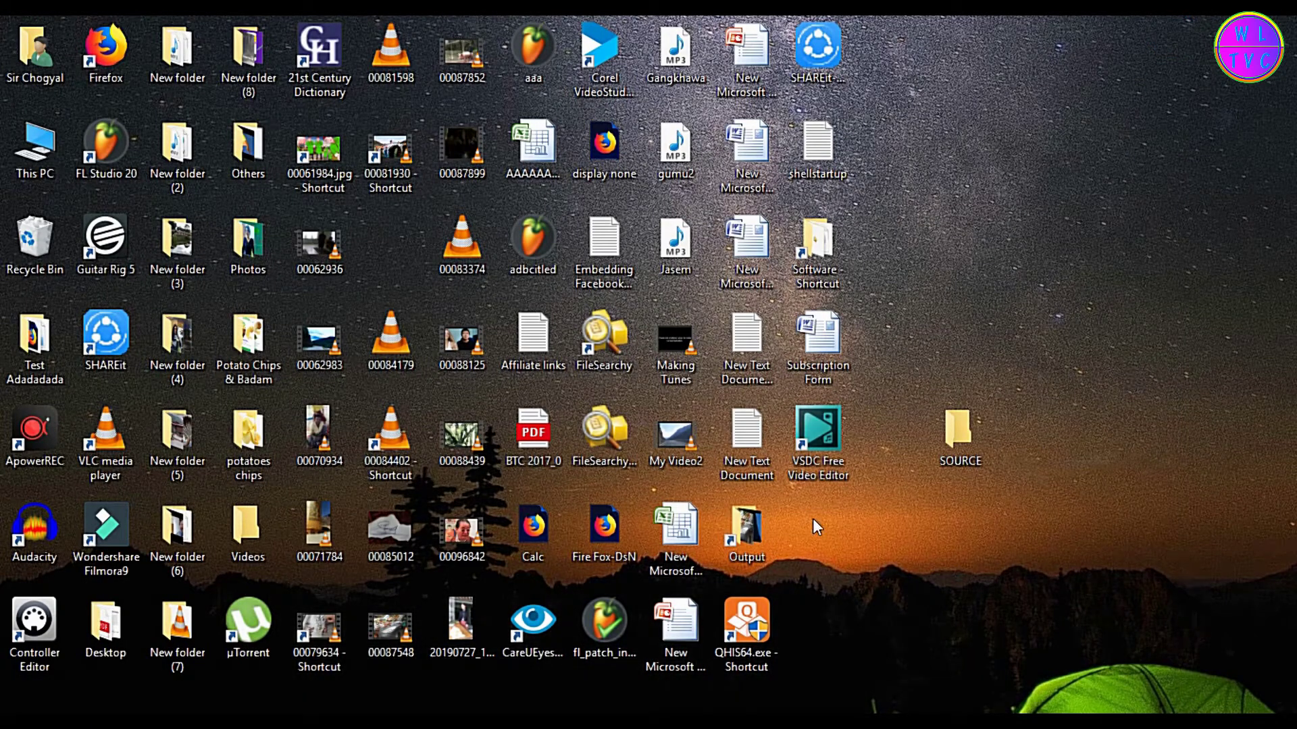
{"action": "double_click", "coordinate": [976, 455]}
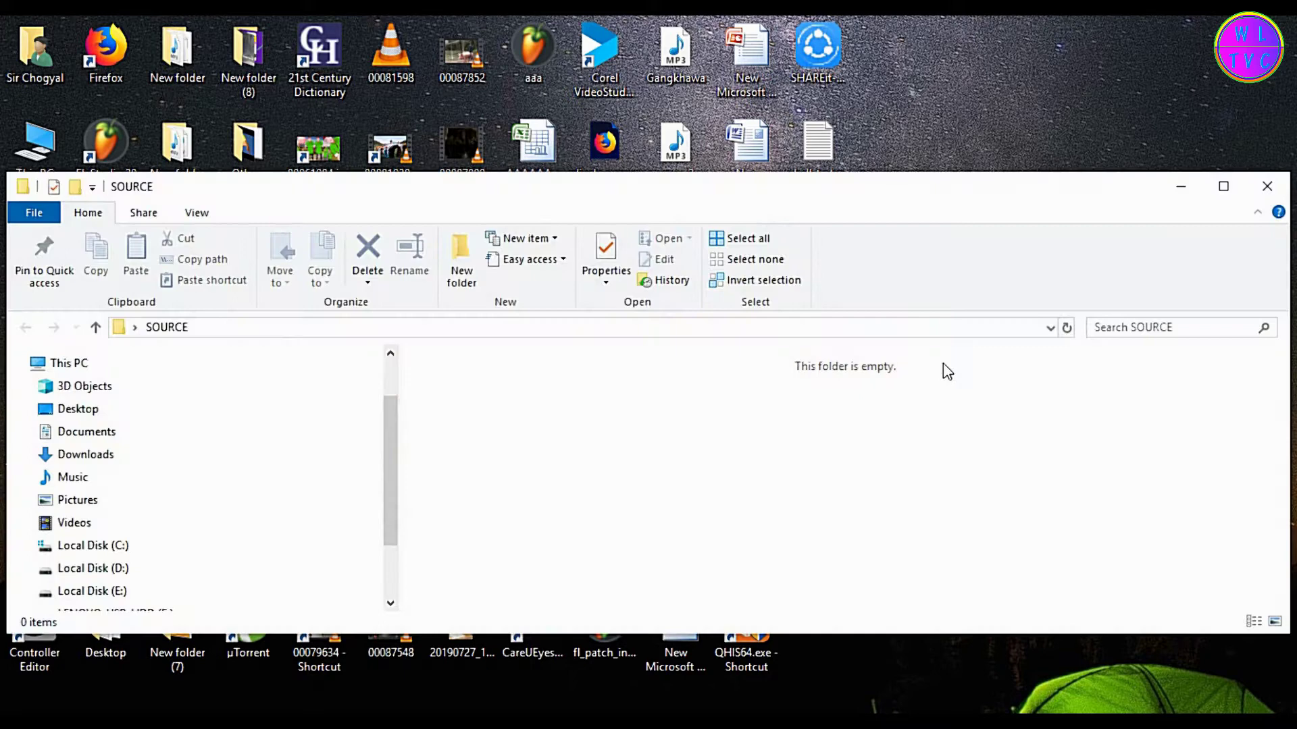
{"action": "left_click_drag", "start_coordinate": [854, 177], "coordinate": [814, 164]}
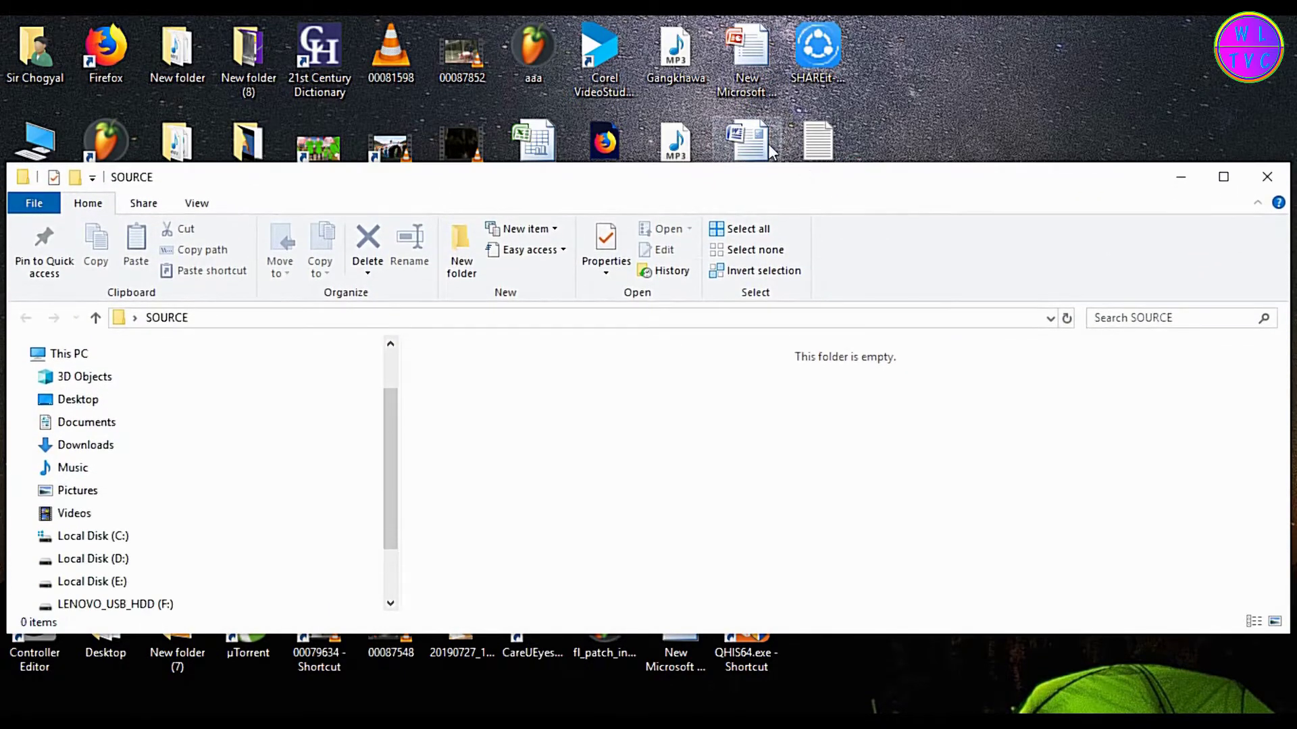
{"action": "right_click", "coordinate": [762, 72]}
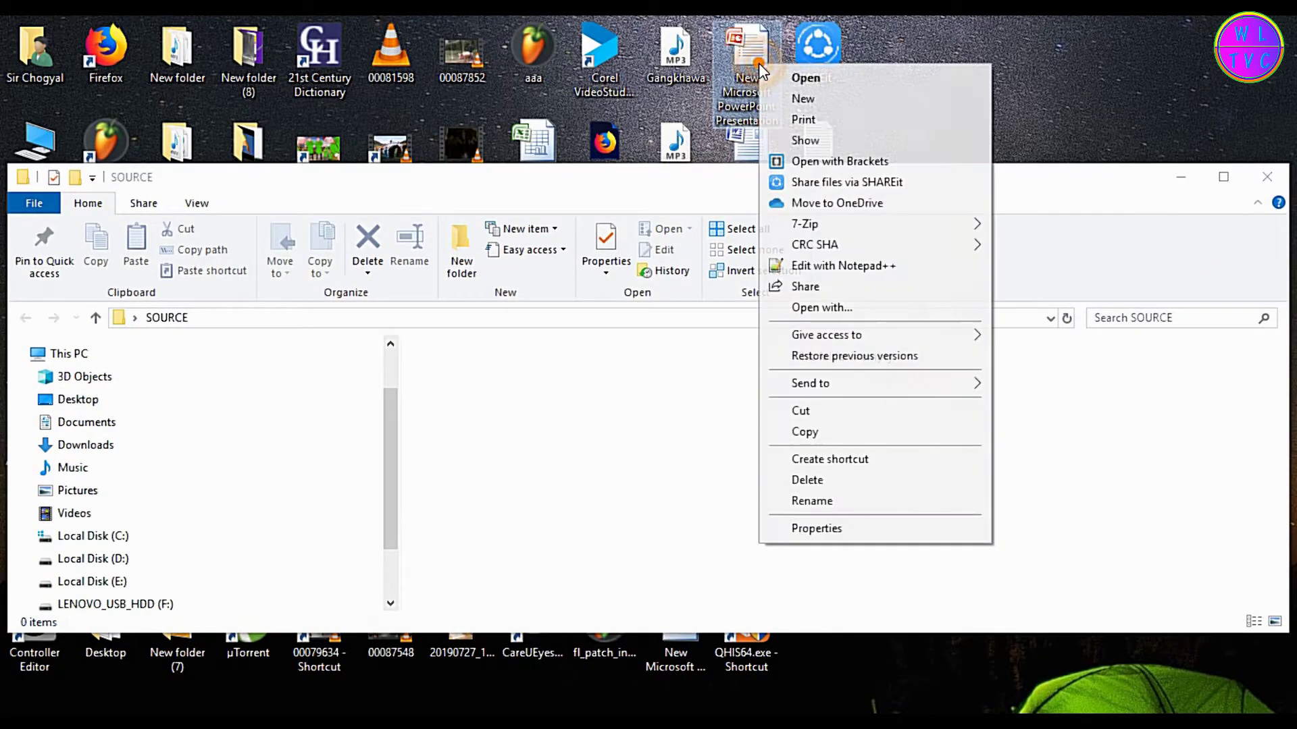
{"action": "left_click", "coordinate": [810, 432]}
{"action": "right_click", "coordinate": [797, 427]}
{"action": "left_click", "coordinate": [836, 553]}
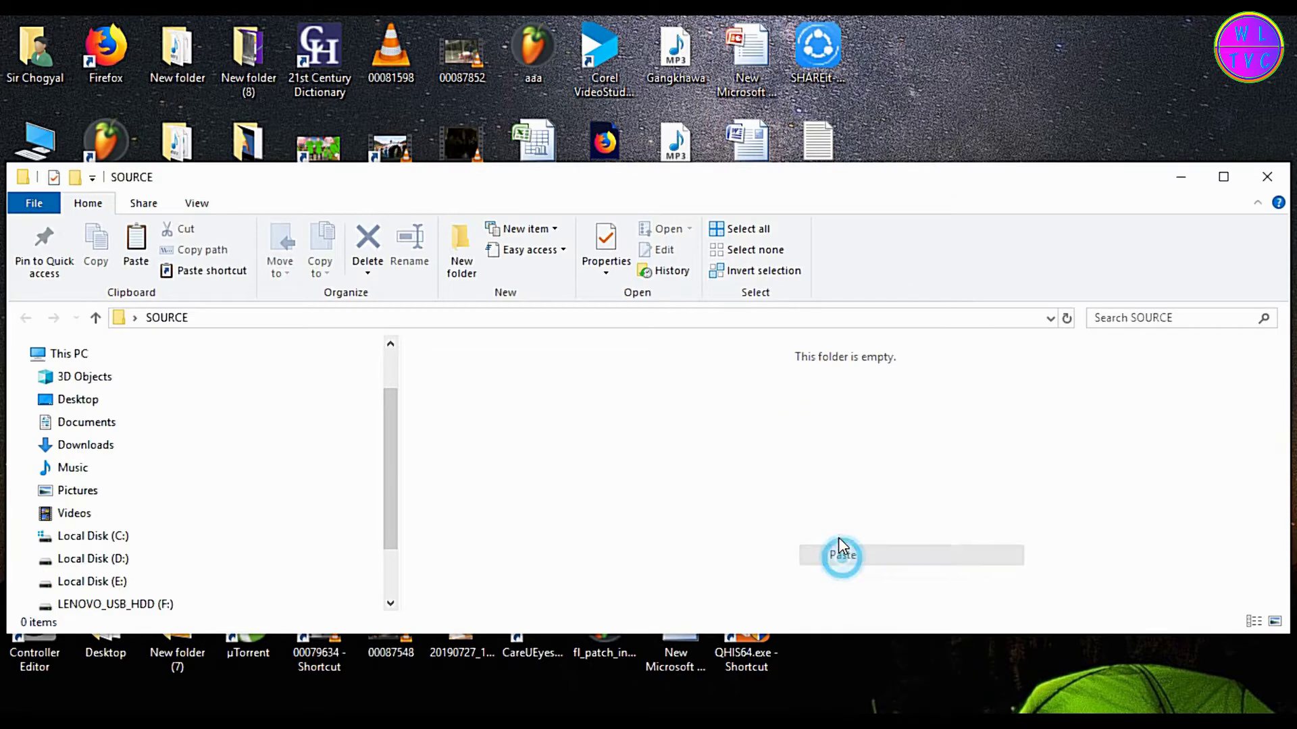
- Copy the Word document and the gumu2 audio file into SOURCE
{"action": "right_click", "coordinate": [745, 165]}
{"action": "left_click", "coordinate": [805, 529]}
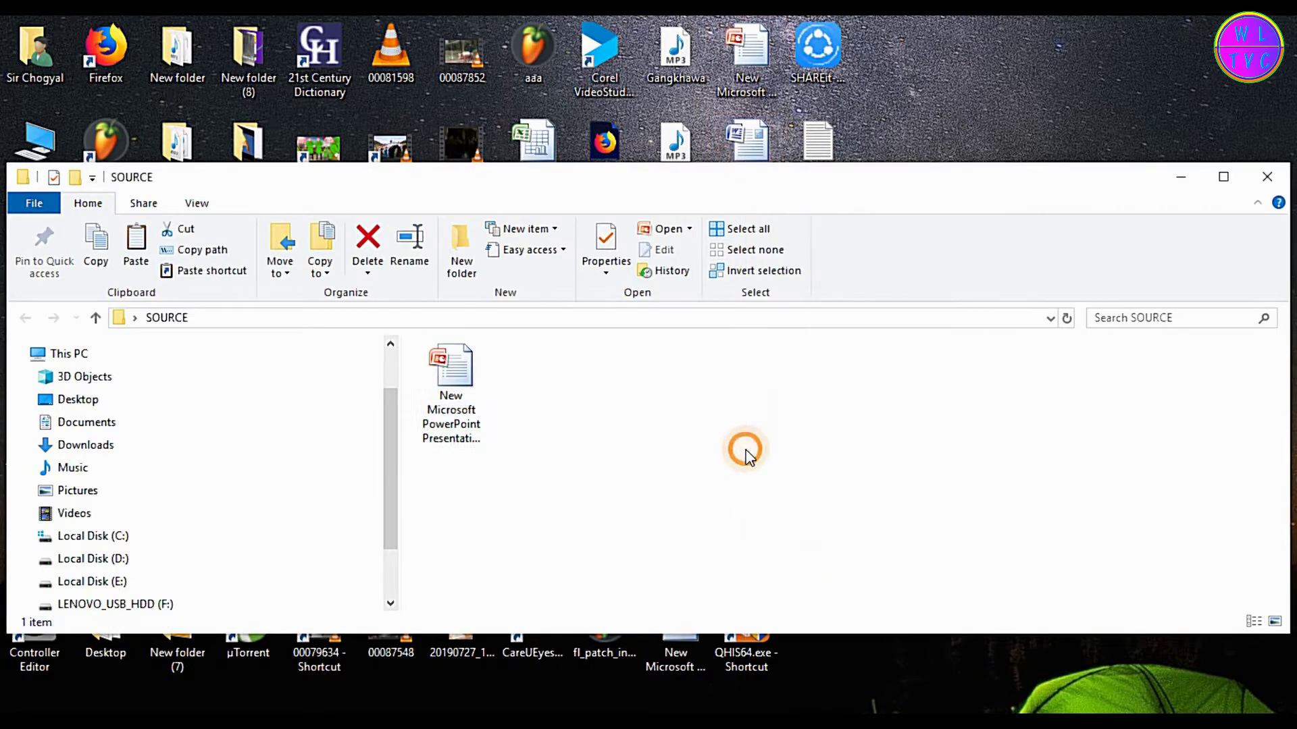
{"action": "right_click", "coordinate": [745, 448]}
{"action": "left_click", "coordinate": [794, 289]}
{"action": "right_click", "coordinate": [672, 160]}
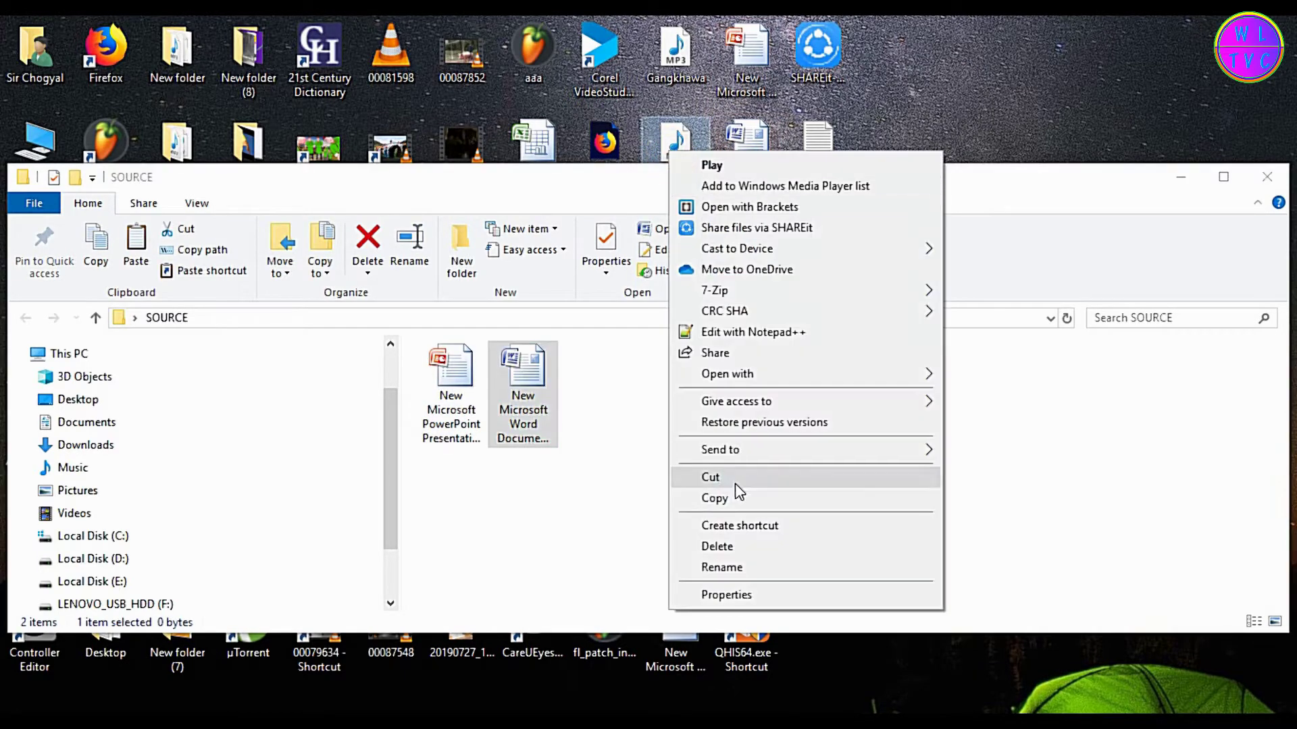
{"action": "left_click", "coordinate": [740, 496]}
{"action": "right_click", "coordinate": [733, 443]}
{"action": "left_click", "coordinate": [787, 280]}
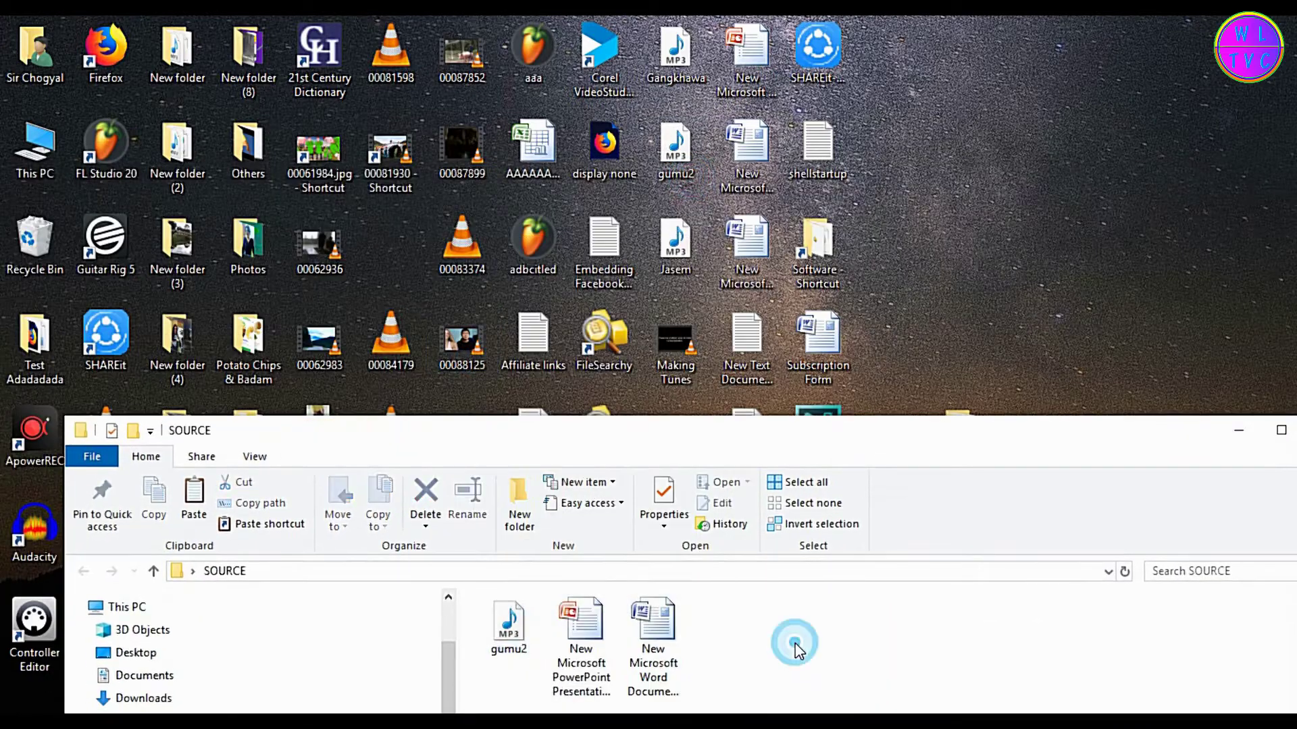
- Copy the 00087548 video into SOURCE and maximize the SOURCE window
{"action": "right_click", "coordinate": [392, 648]}
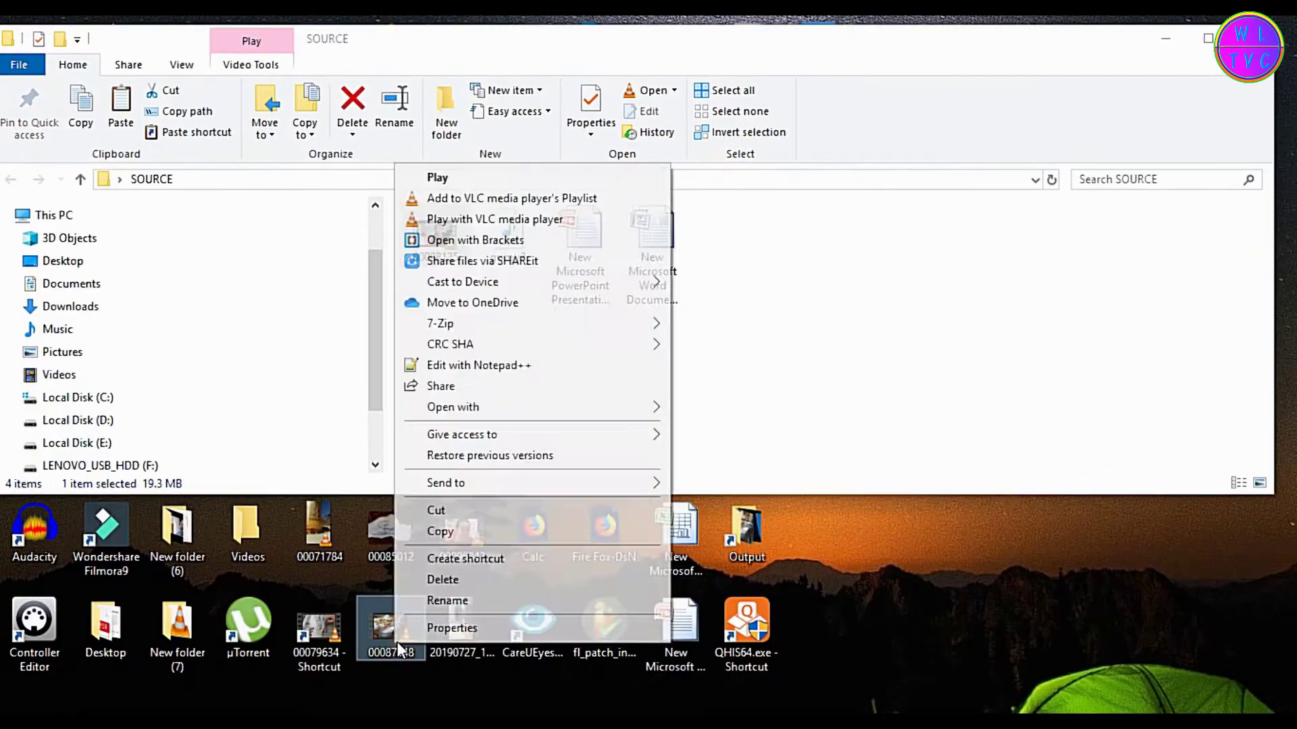
{"action": "left_click", "coordinate": [435, 529]}
{"action": "right_click", "coordinate": [877, 368]}
{"action": "left_click", "coordinate": [919, 508]}
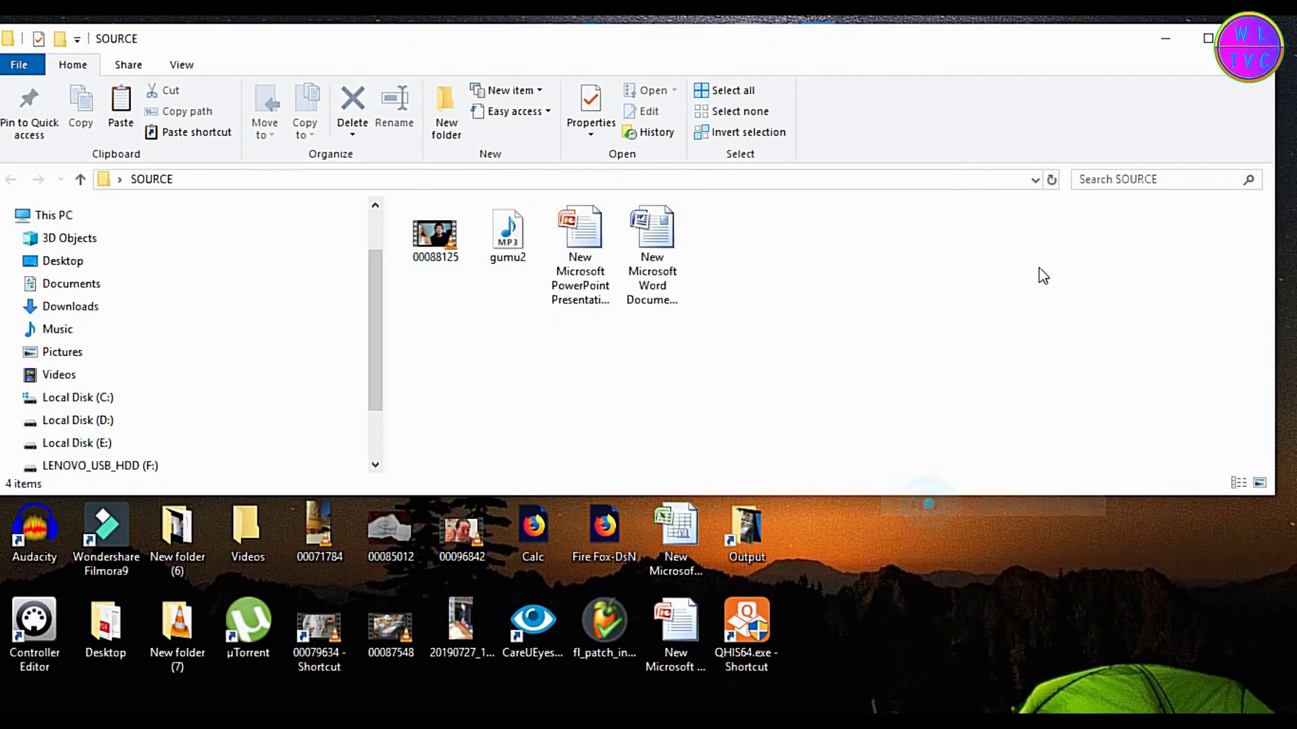
{"action": "left_click", "coordinate": [1207, 38]}
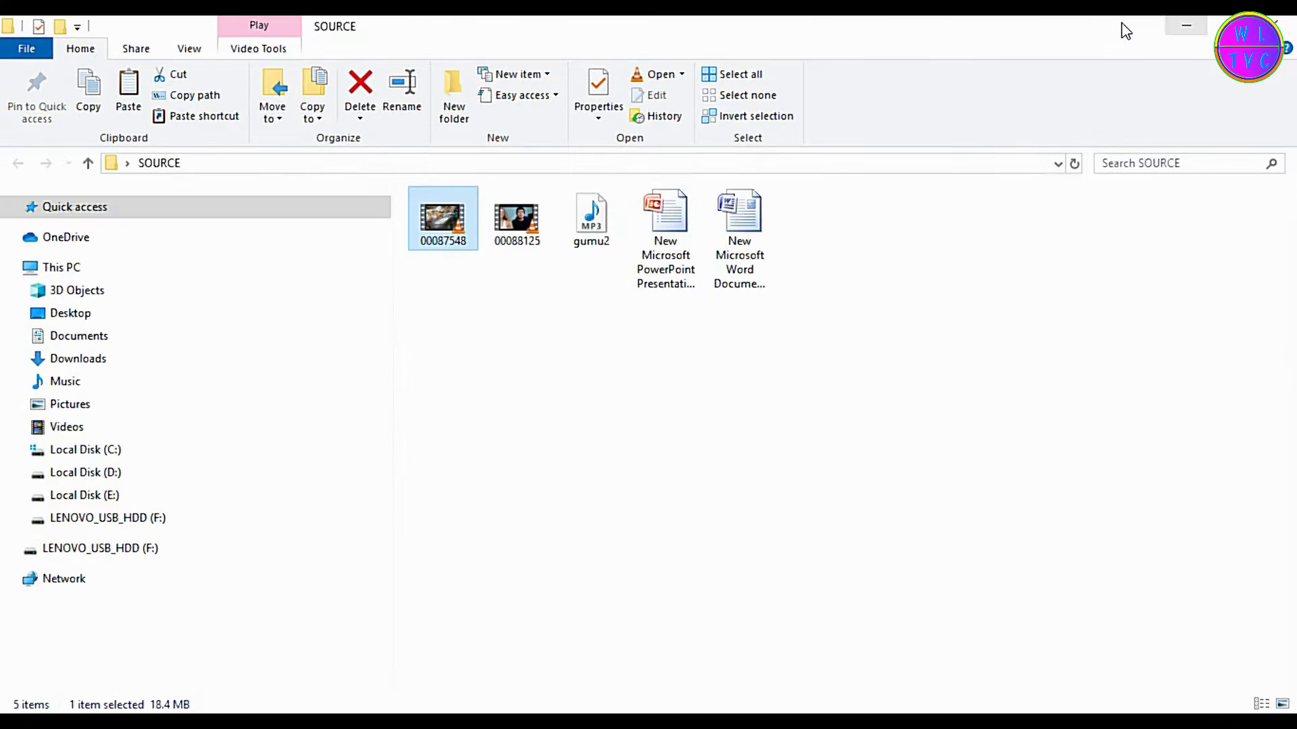
- Shrink the SOURCE window beside DESTINATION and bring back Notepad's xcopy command template
{"action": "left_click_drag", "start_coordinate": [1120, 29], "coordinate": [923, 197]}
{"action": "left_click_drag", "start_coordinate": [1205, 425], "coordinate": [640, 439]}
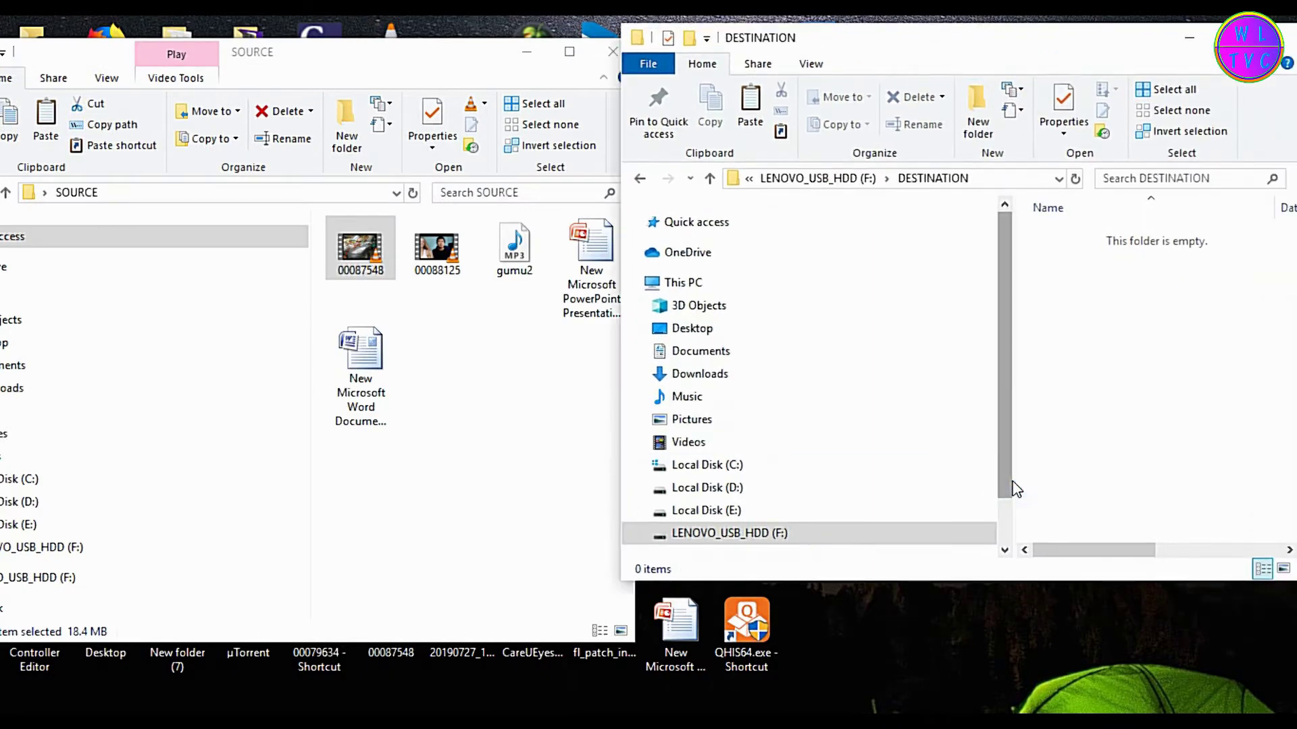
{"action": "mouse_move", "coordinate": [620, 533]}
{"action": "left_mouse_down"}
{"action": "mouse_move", "coordinate": [550, 534]}
{"action": "mouse_move", "coordinate": [595, 533]}
{"action": "left_mouse_up"}
{"action": "key", "text": "alt+Tab"}
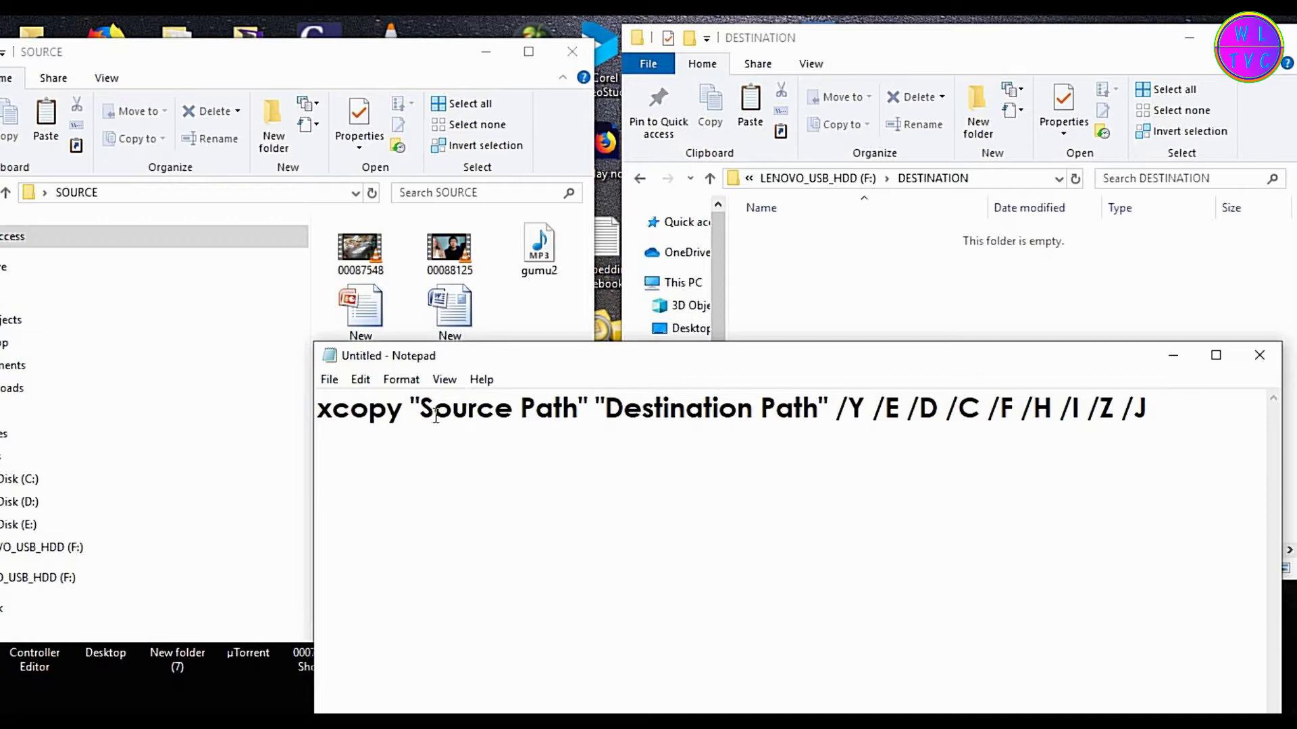
- Replace the "Source Path" placeholder with the SOURCE folder's full path
{"action": "left_click", "coordinate": [209, 196]}
{"action": "right_click", "coordinate": [209, 196]}
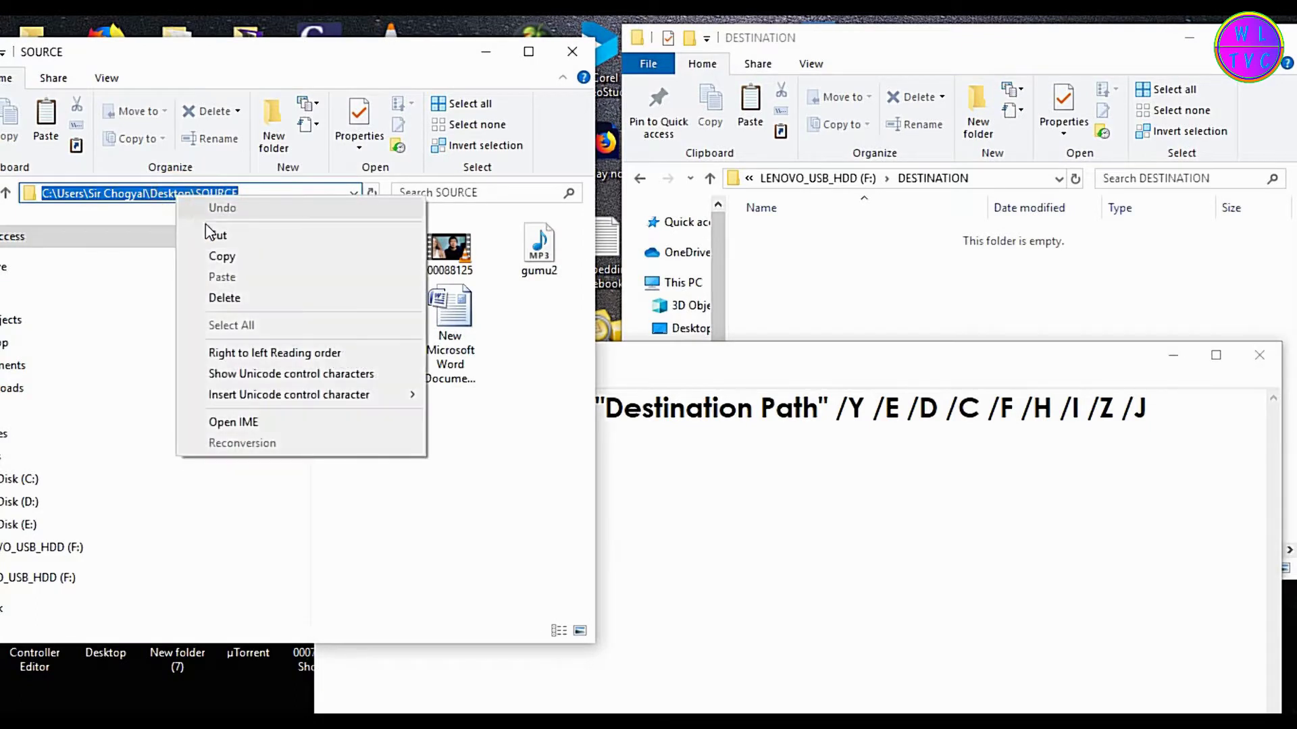
{"action": "left_click", "coordinate": [224, 256]}
{"action": "left_click", "coordinate": [686, 487]}
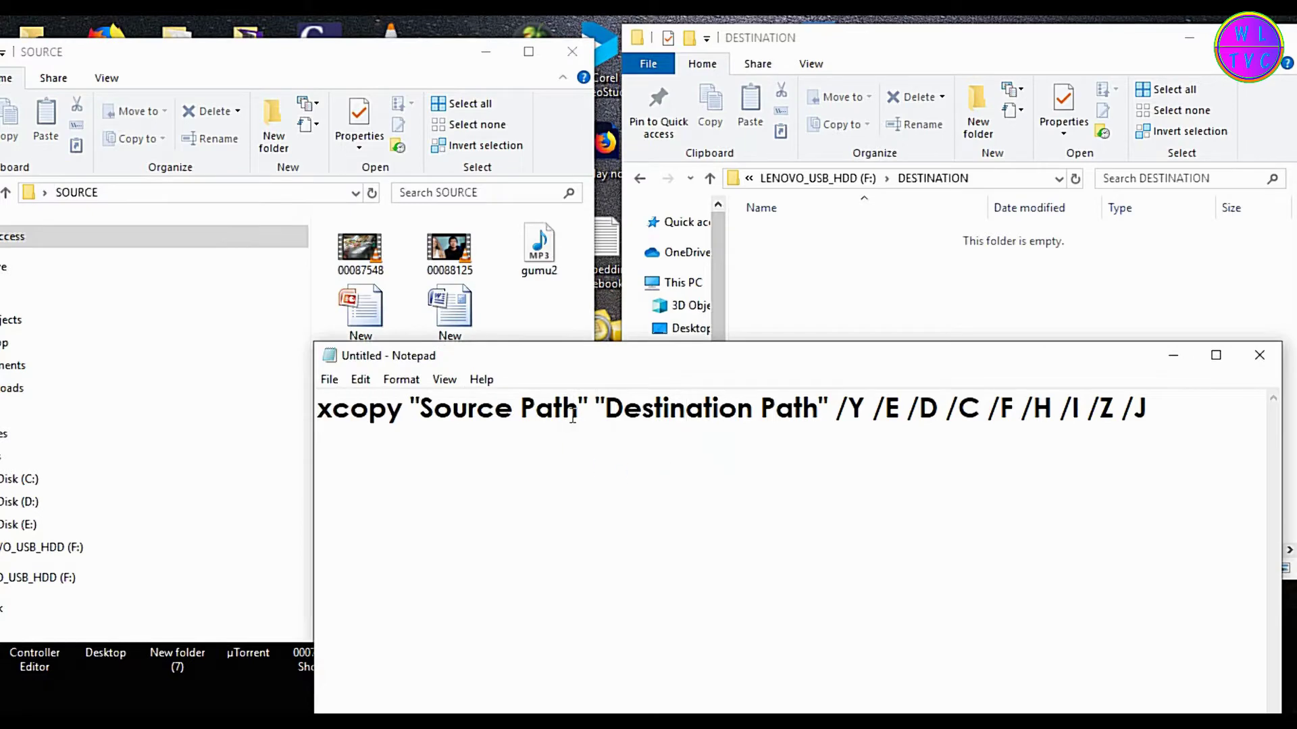
{"action": "left_click_drag", "start_coordinate": [578, 414], "coordinate": [425, 409]}
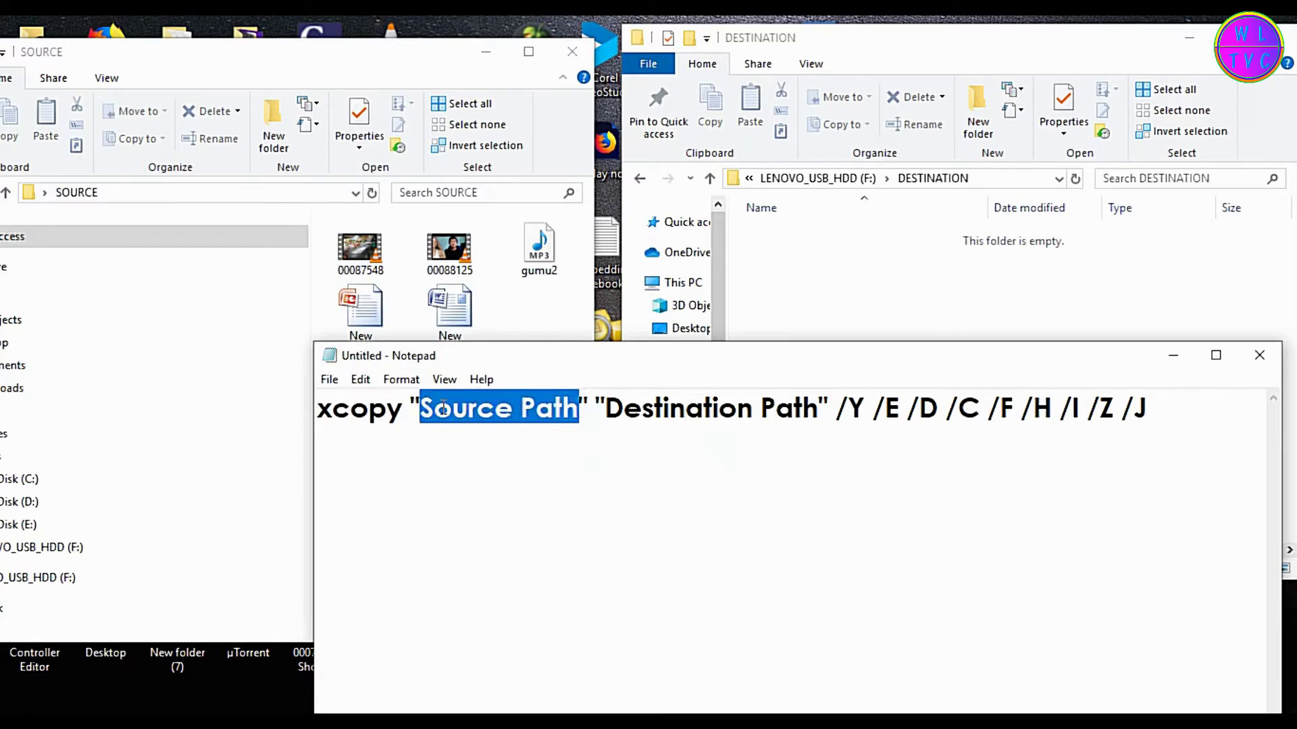
{"action": "right_click", "coordinate": [443, 409]}
{"action": "left_click", "coordinate": [483, 488]}
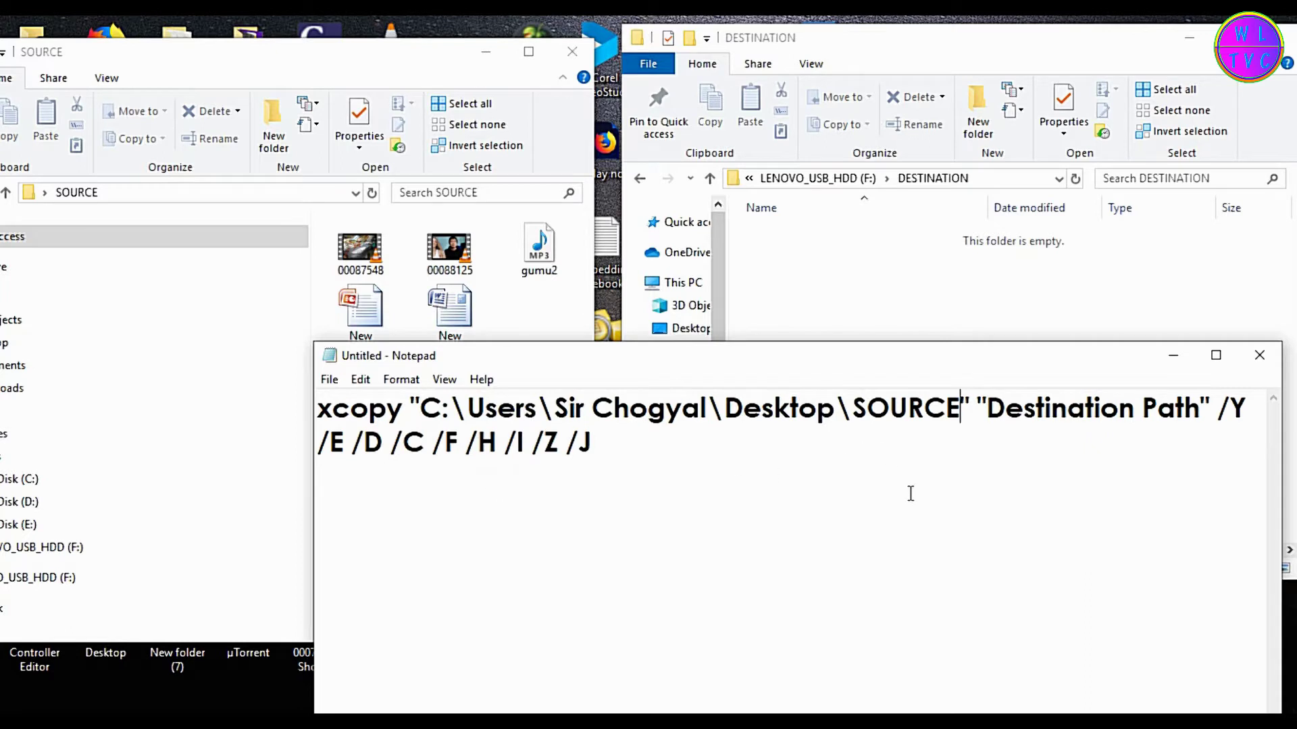
- Replace the "Destination Path" placeholder with F:\DESTINATION
{"action": "left_click", "coordinate": [986, 180]}
{"action": "right_click", "coordinate": [805, 179]}
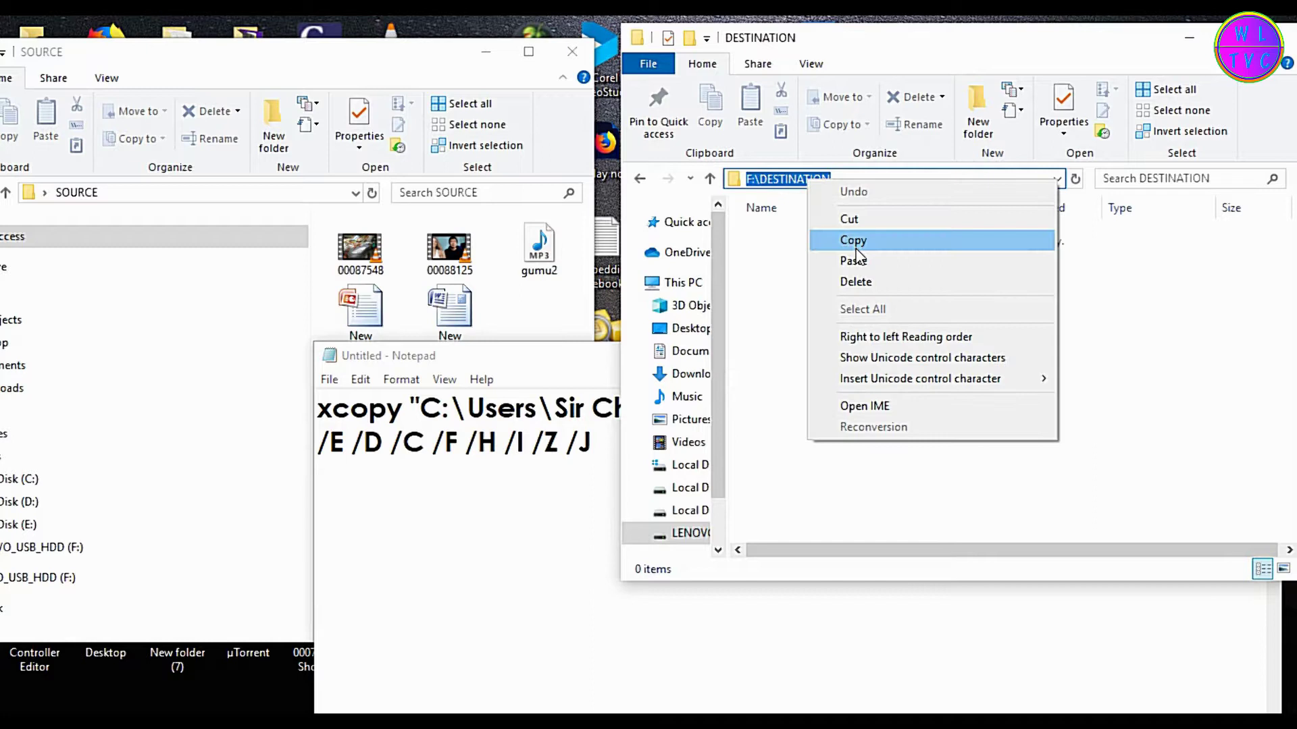
{"action": "left_click", "coordinate": [857, 243]}
{"action": "left_click", "coordinate": [535, 507]}
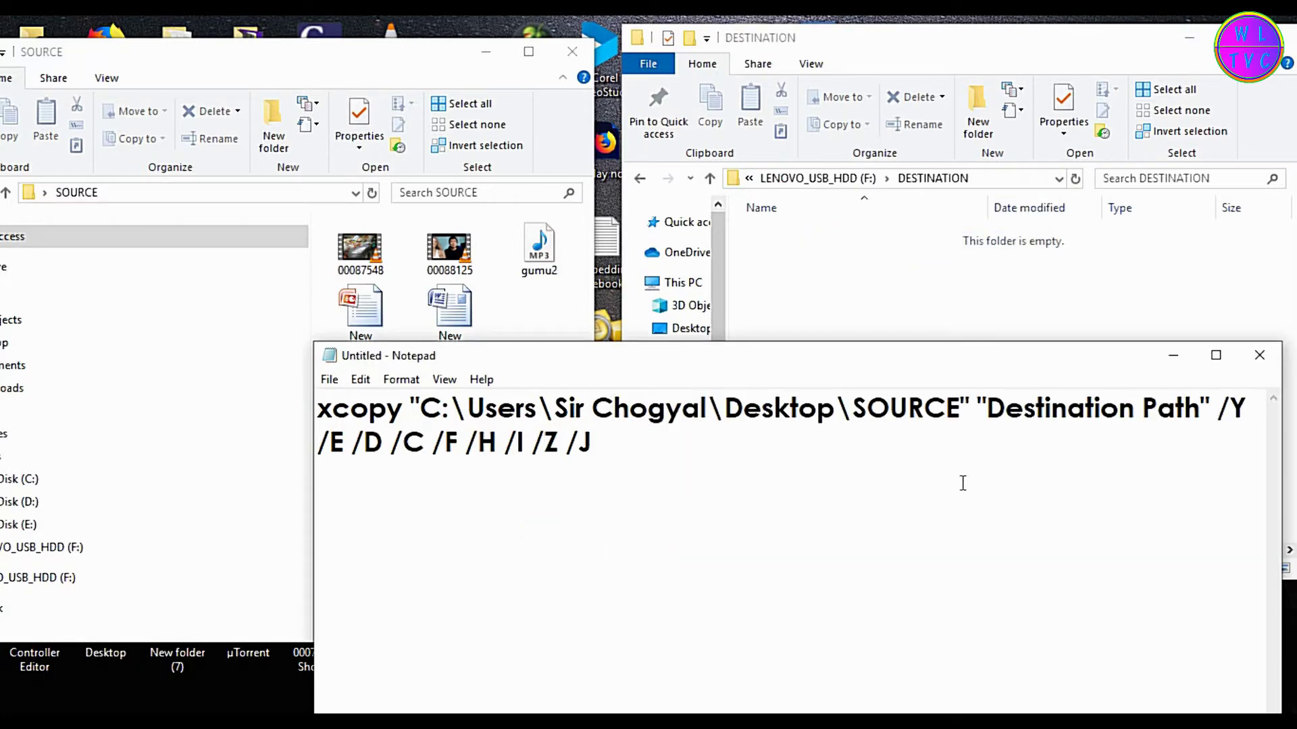
{"action": "left_click_drag", "start_coordinate": [990, 410], "coordinate": [1200, 410]}
{"action": "right_click", "coordinate": [1118, 414]}
{"action": "left_click", "coordinate": [1094, 489]}
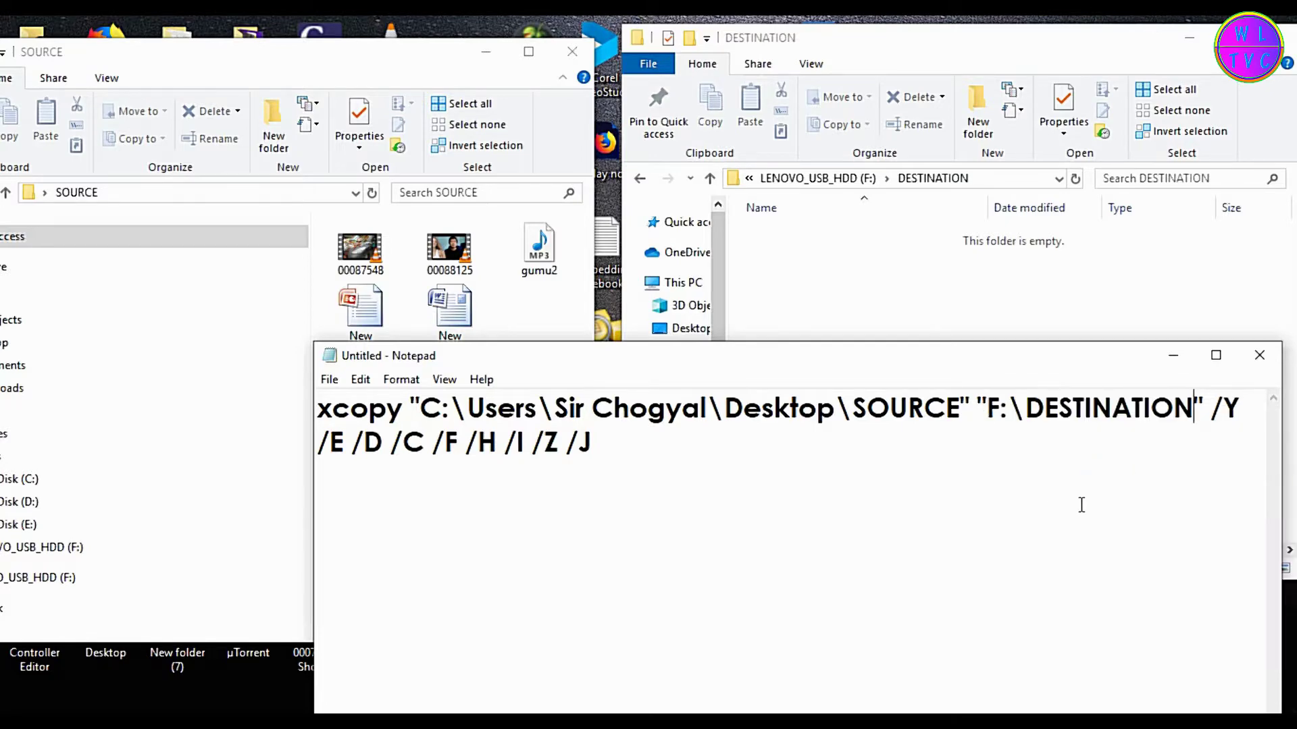
- Save the xcopy command as Test.bat and minimize Notepad
{"action": "left_click", "coordinate": [330, 379]}
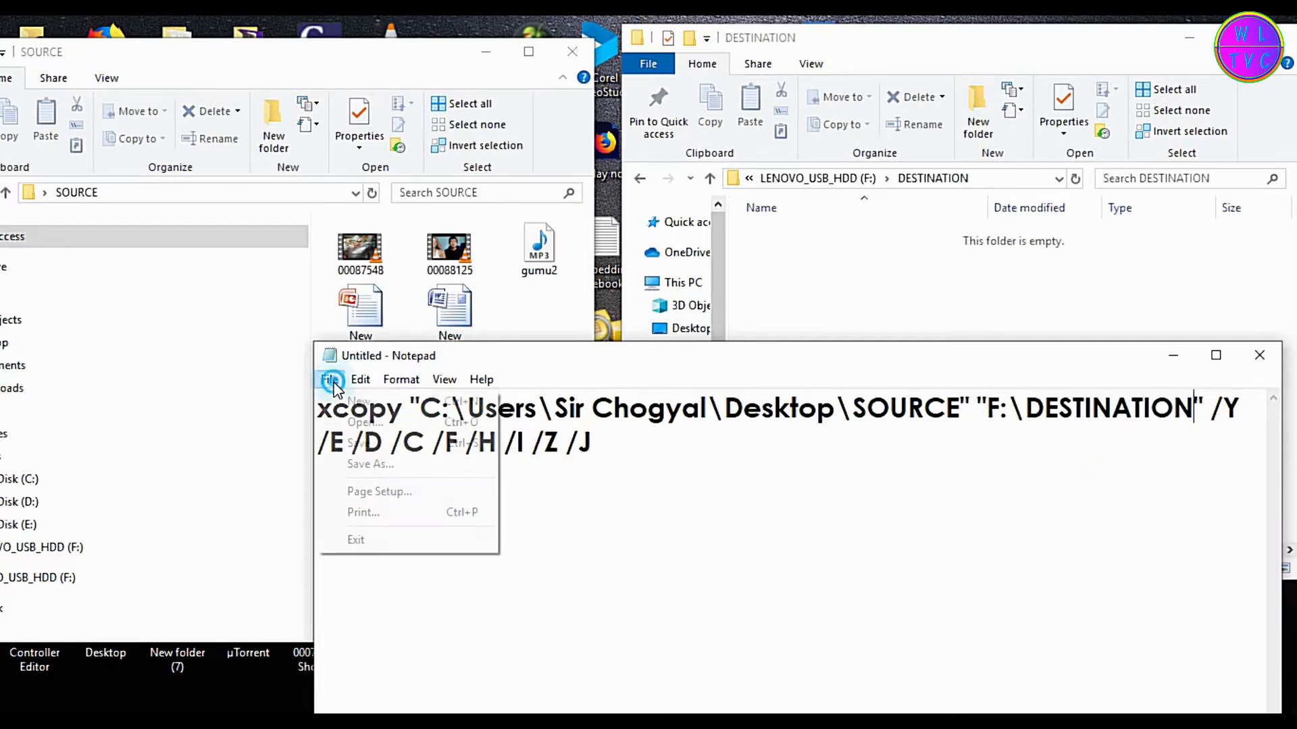
{"action": "left_click", "coordinate": [364, 462]}
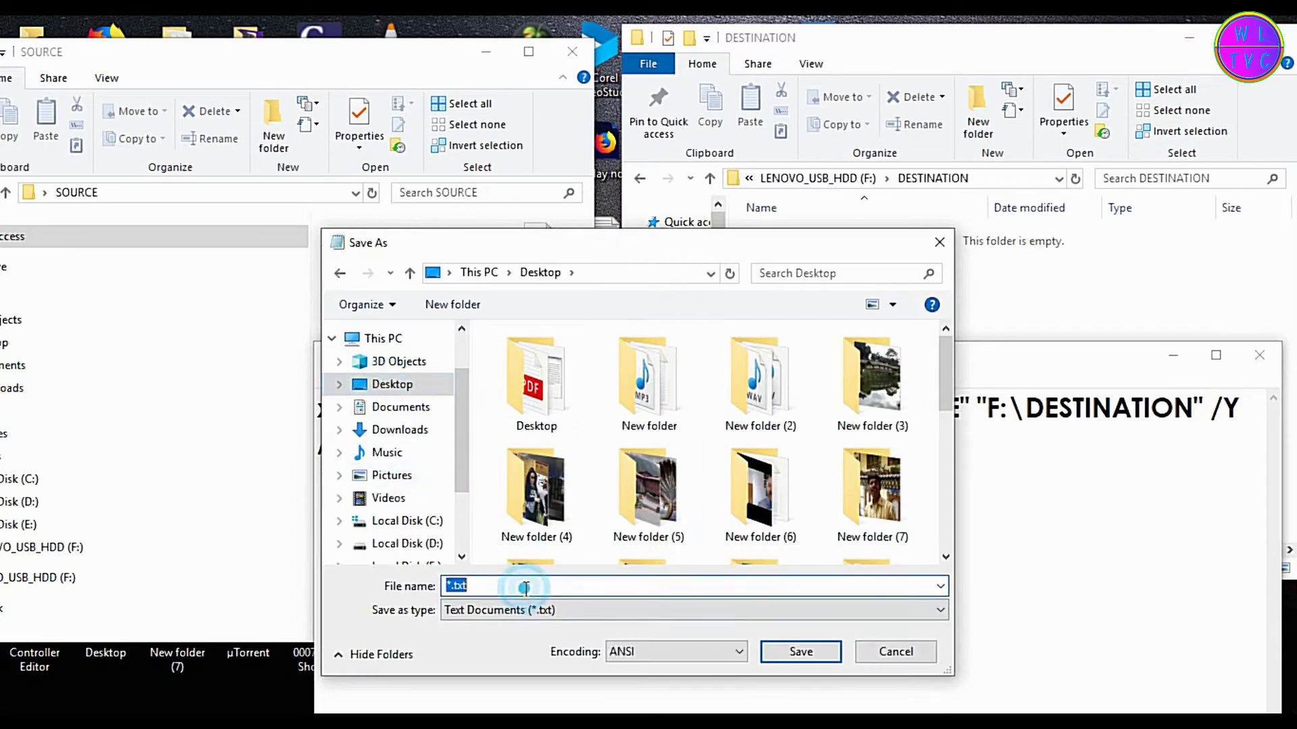
{"action": "type", "text": "Test.bat"}
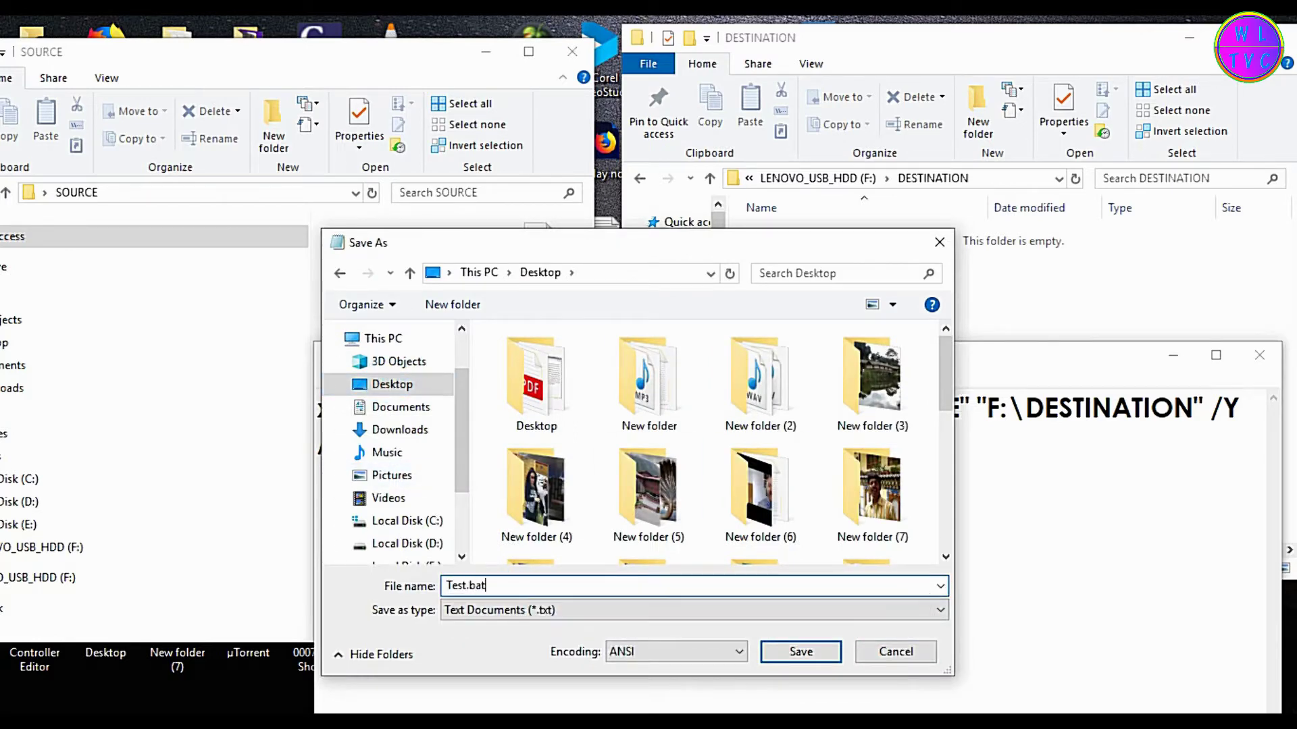
{"action": "left_click", "coordinate": [783, 651]}
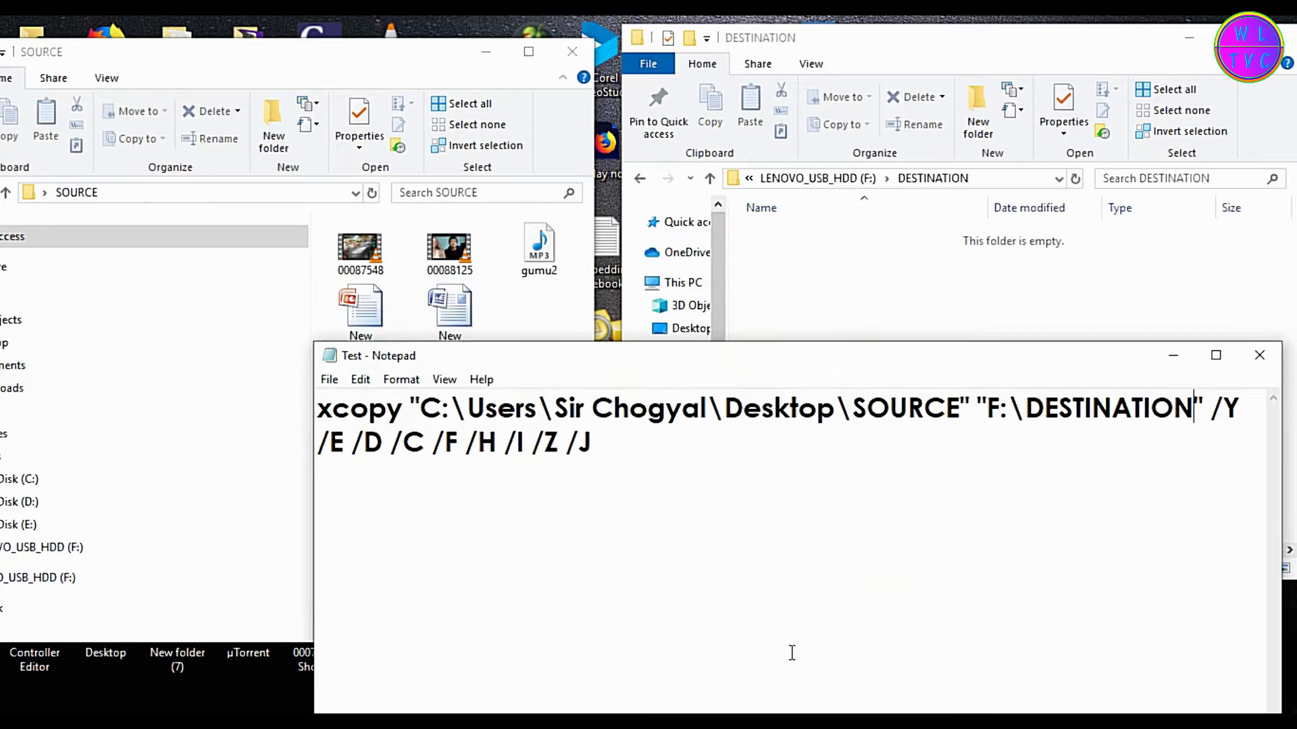
{"action": "left_click", "coordinate": [1173, 355]}
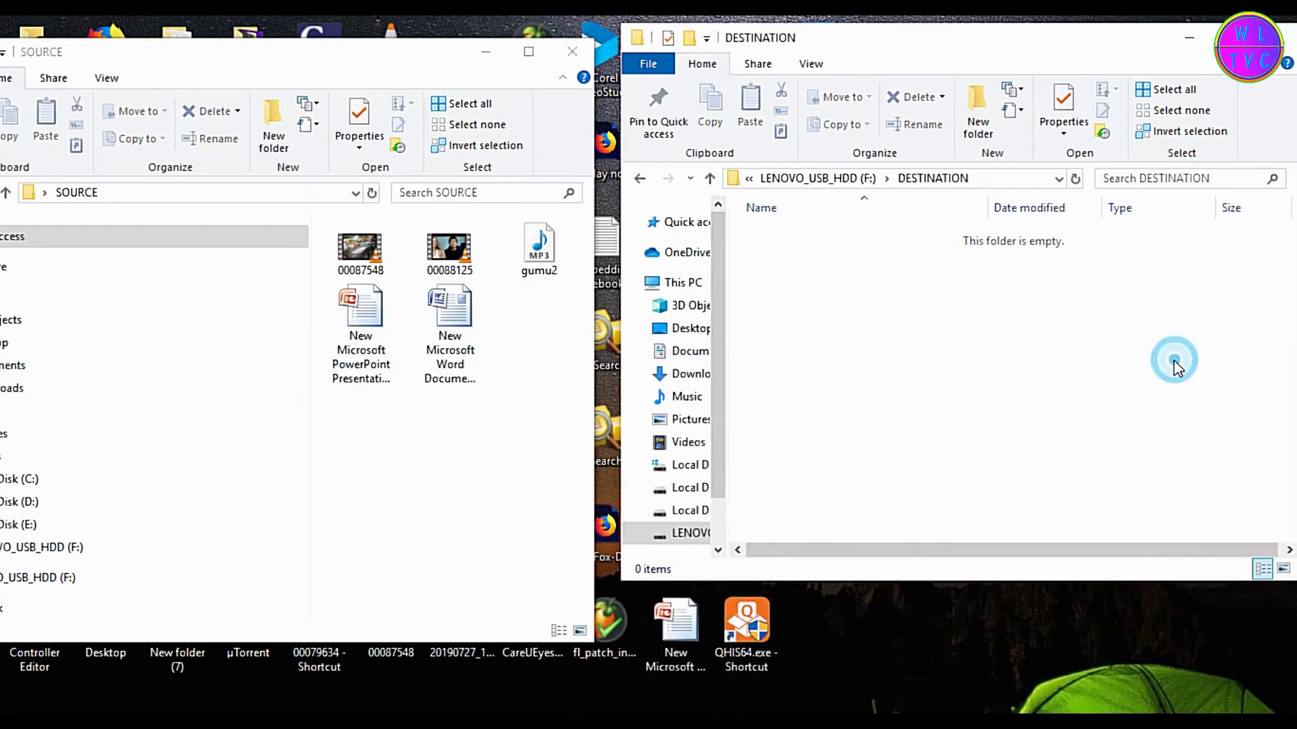
- Run Test.bat to copy SOURCE's files into DESTINATION
{"action": "left_click_drag", "start_coordinate": [1084, 47], "coordinate": [1102, 234]}
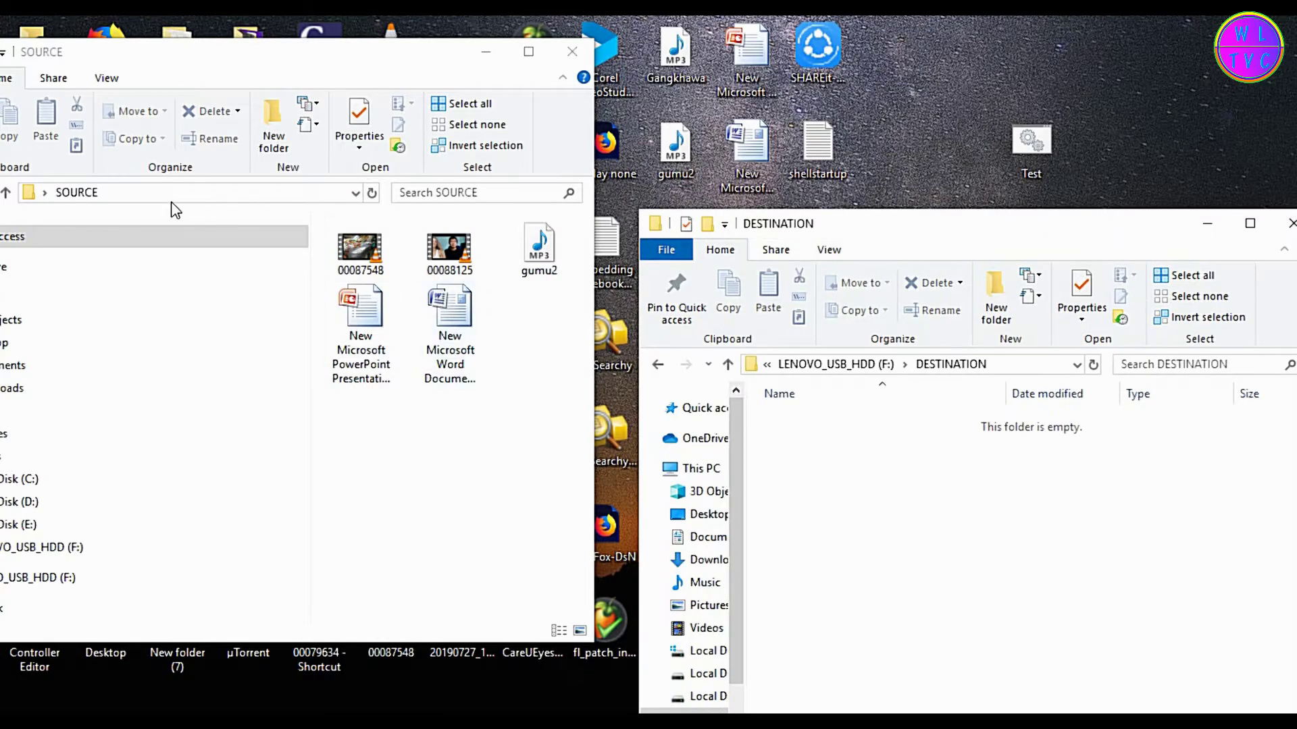
{"action": "right_click", "coordinate": [1032, 145]}
{"action": "left_click", "coordinate": [1055, 160]}
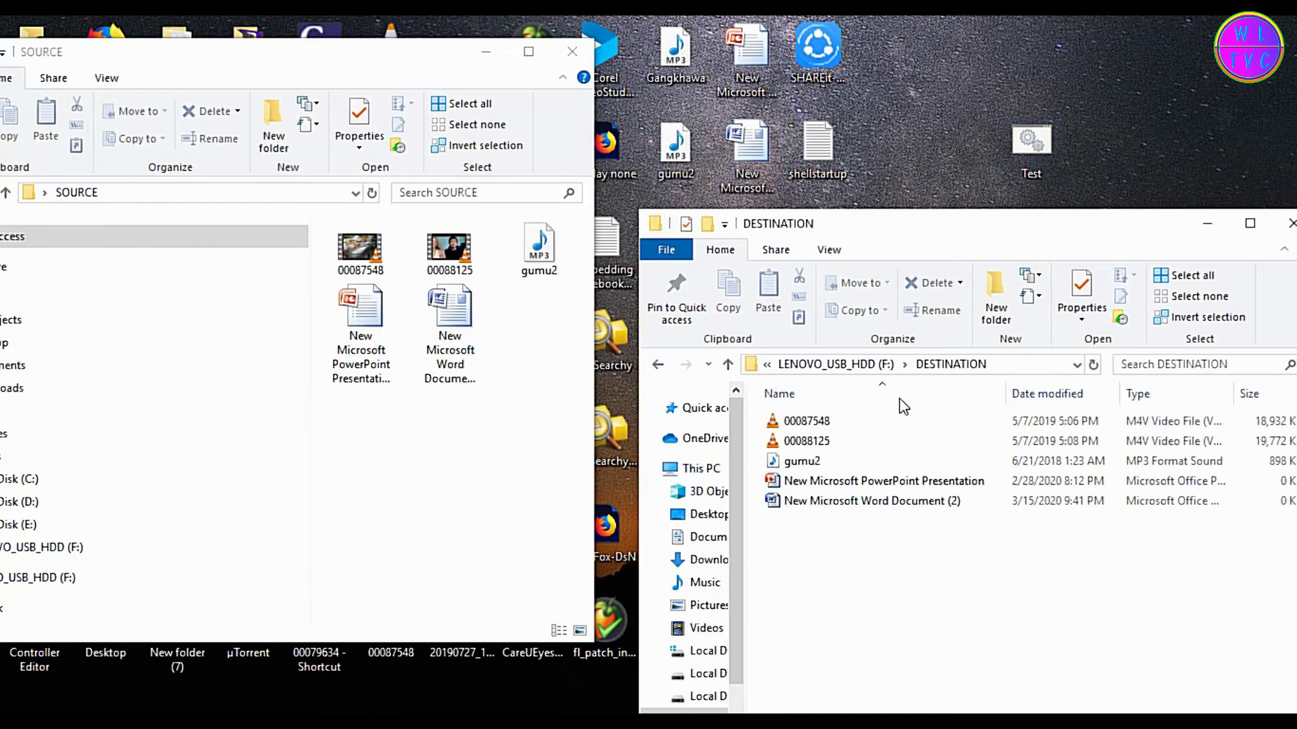
- Copy the Gangkhawa and SHAREit-KCWEB files from the desktop into SOURCE
{"action": "left_click", "coordinate": [678, 63]}
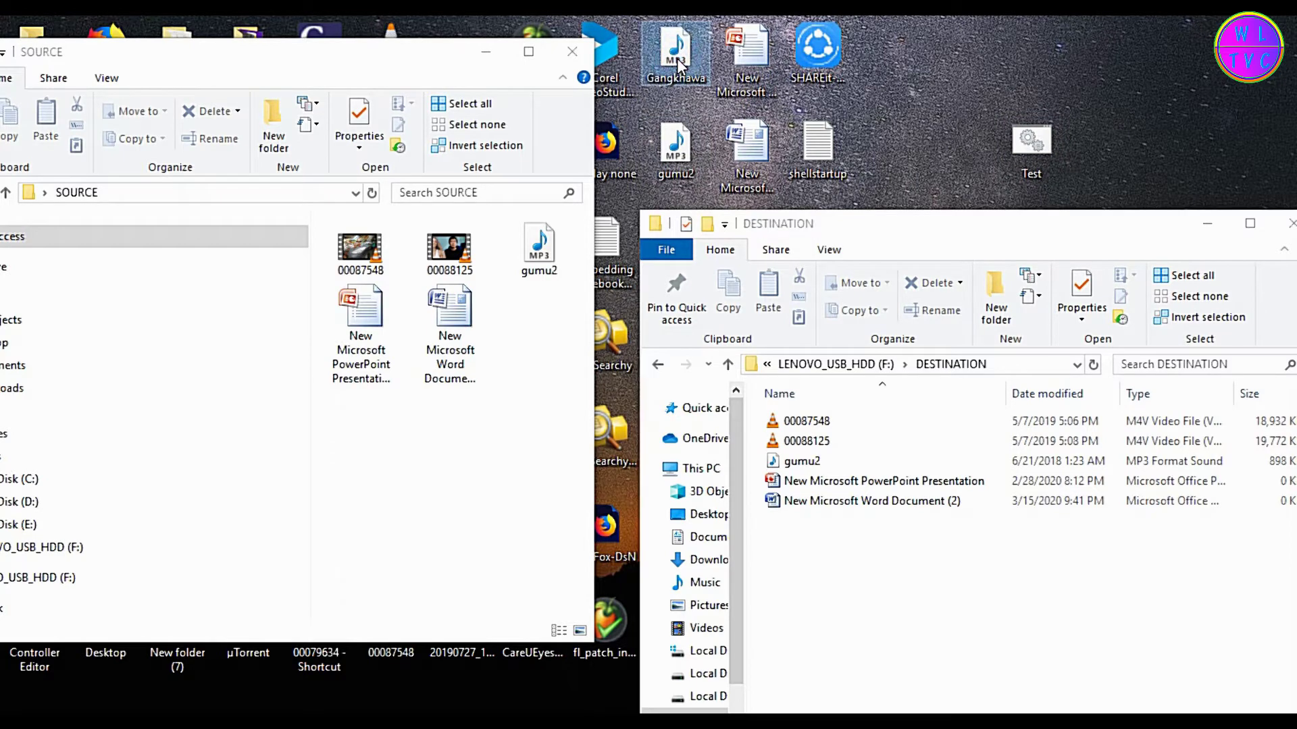
{"action": "right_click", "coordinate": [830, 54]}
{"action": "left_click", "coordinate": [868, 316]}
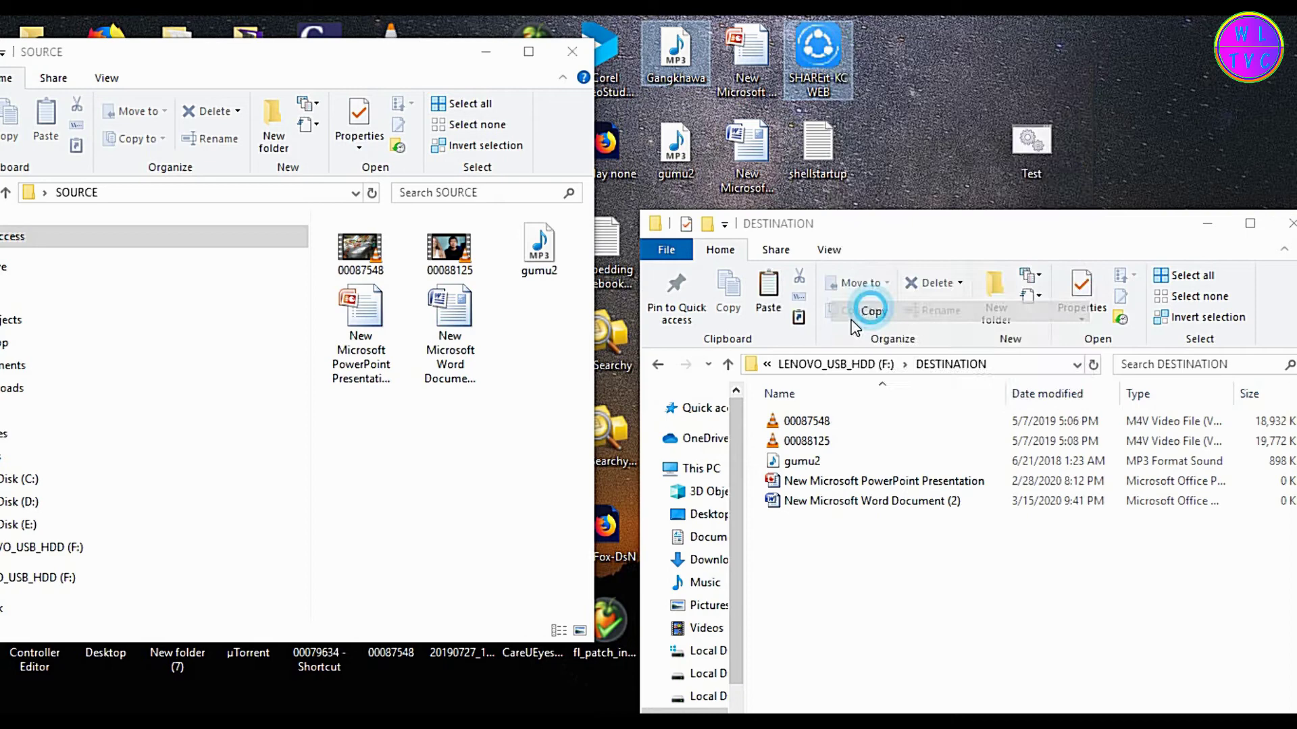
{"action": "left_click", "coordinate": [373, 485]}
{"action": "right_click", "coordinate": [372, 485]}
{"action": "left_click", "coordinate": [413, 323]}
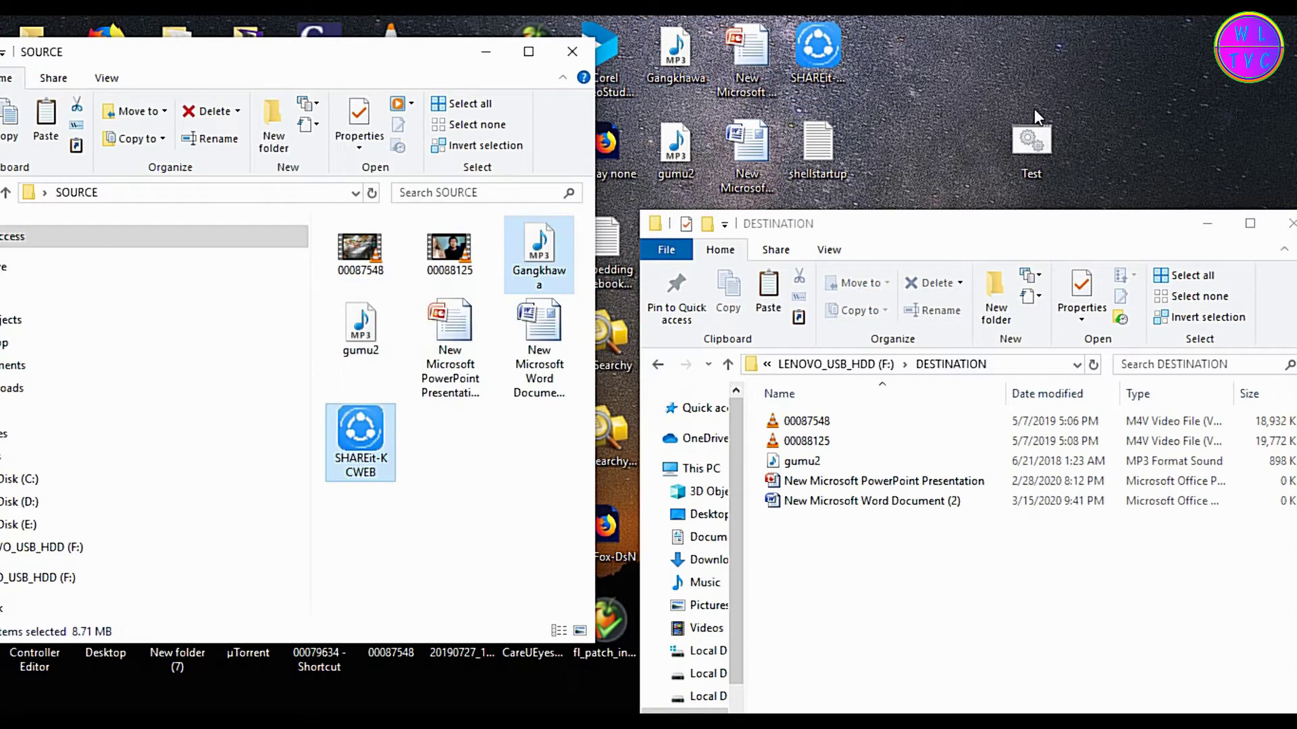
- Run Test.bat again for the new files, then minimize both folder windows
{"action": "right_click", "coordinate": [1035, 138]}
{"action": "left_click", "coordinate": [1046, 151]}
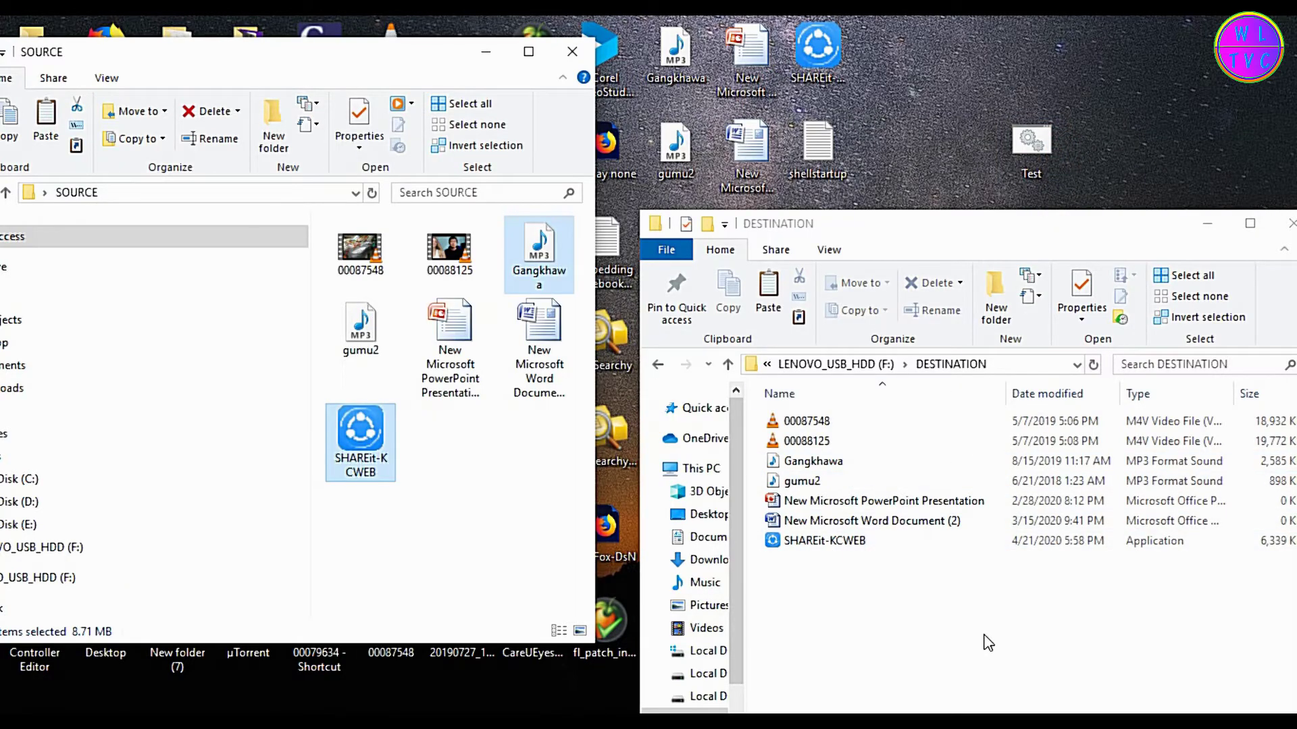
{"action": "left_click", "coordinate": [486, 52]}
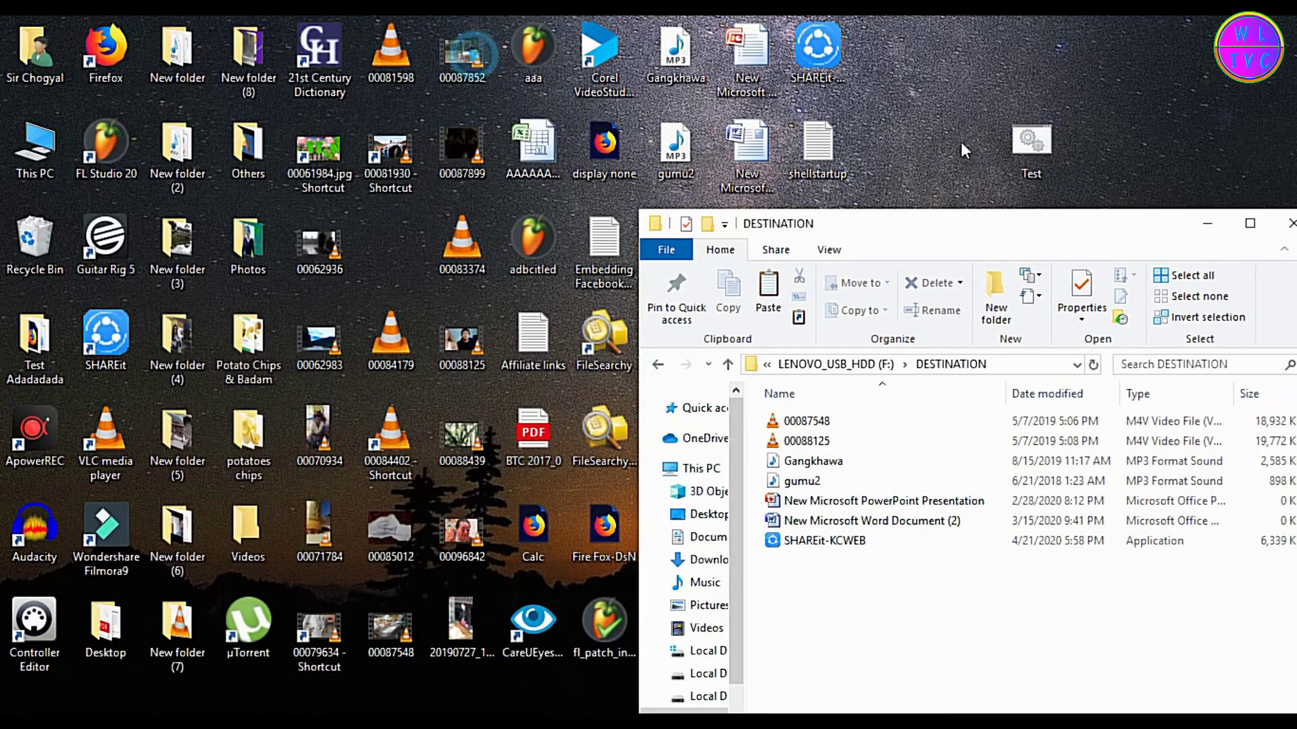
{"action": "left_click", "coordinate": [1198, 226]}
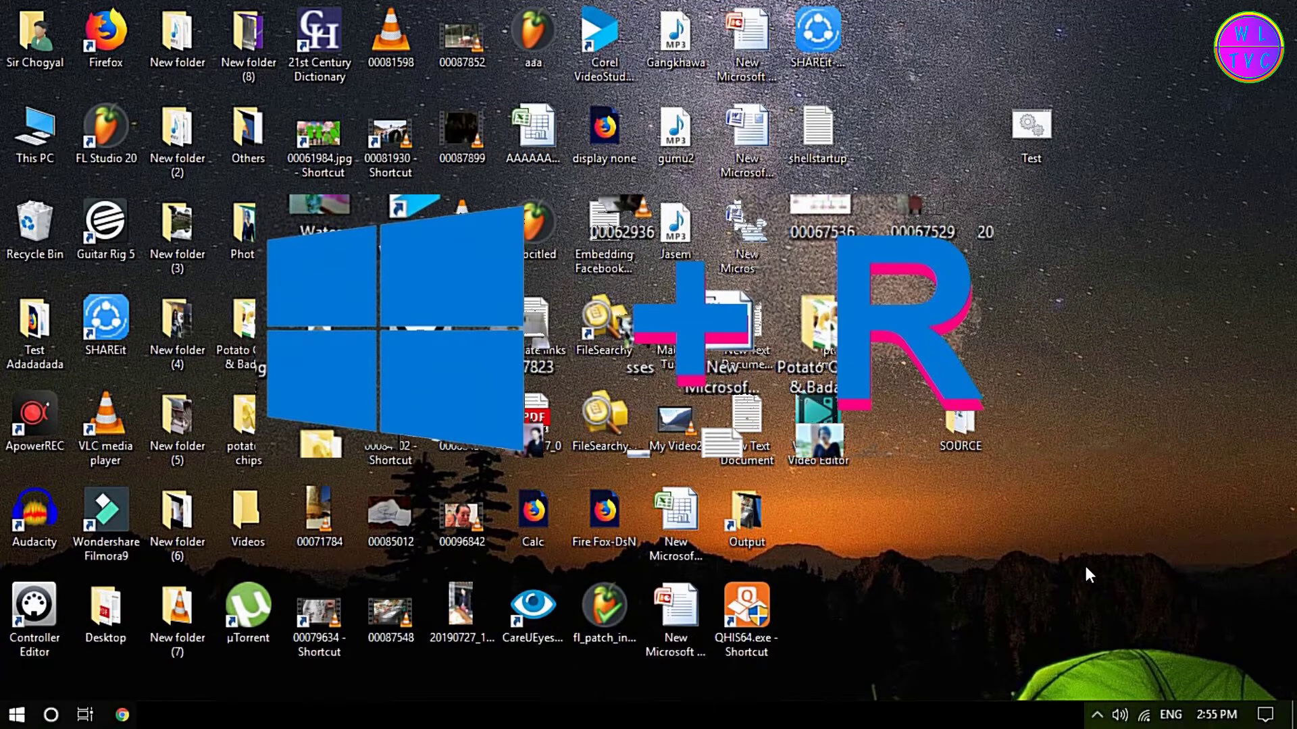
- Launch Task Scheduler by running taskschd.msc from the Run dialog
{"action": "right_click", "coordinate": [19, 715]}
{"action": "left_click", "coordinate": [66, 615]}
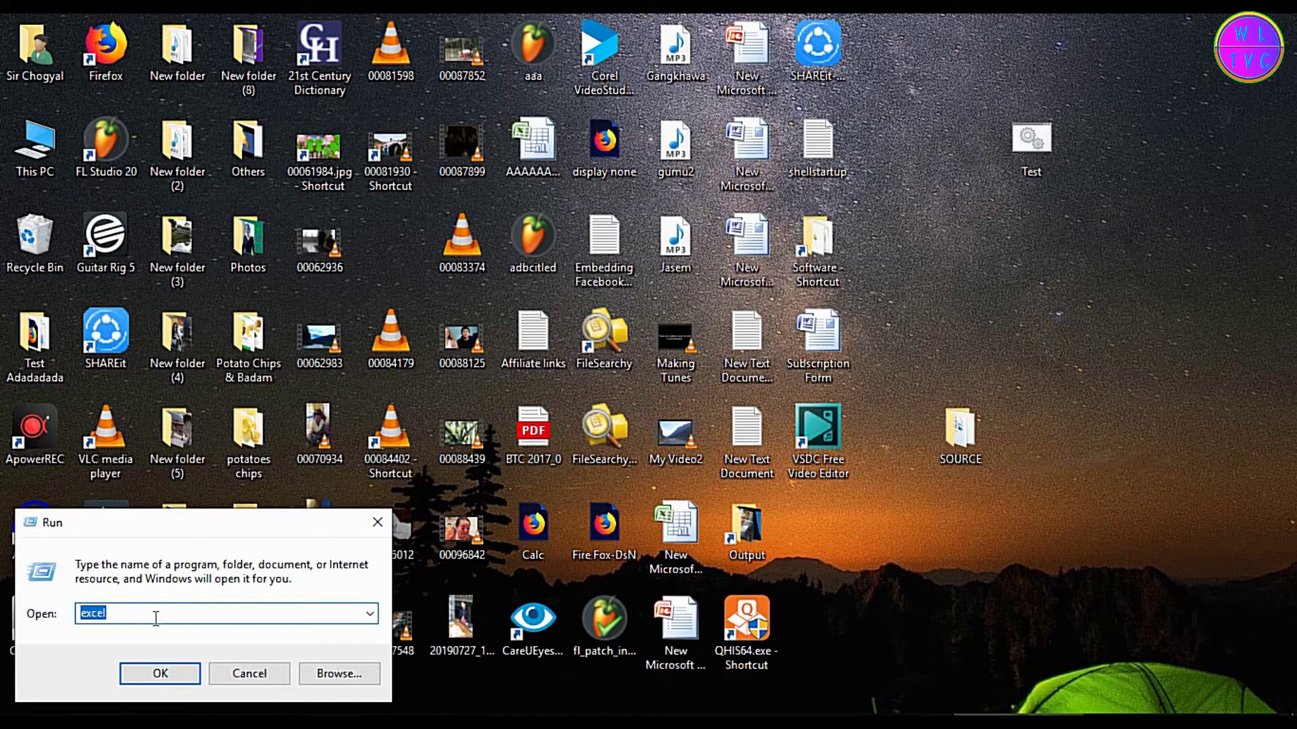
{"action": "type", "text": "tasksc"}
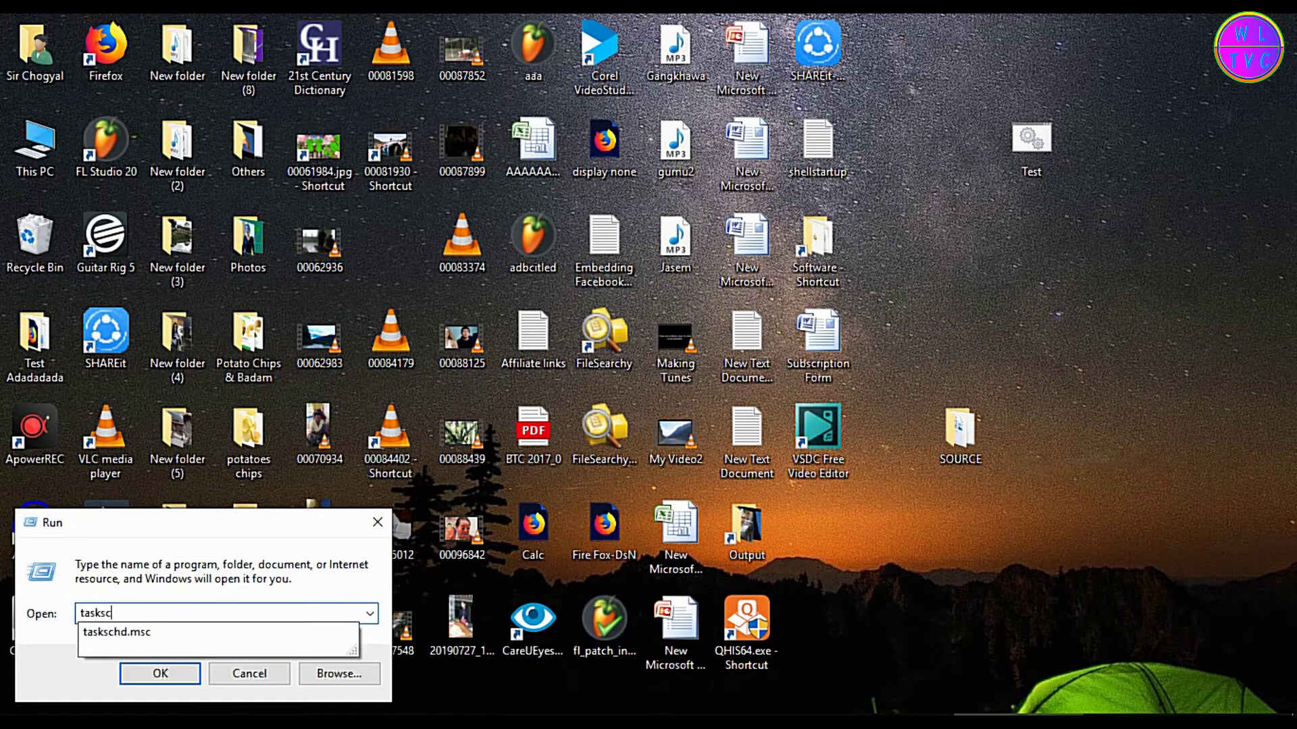
{"action": "type", "text": "hd.msc"}
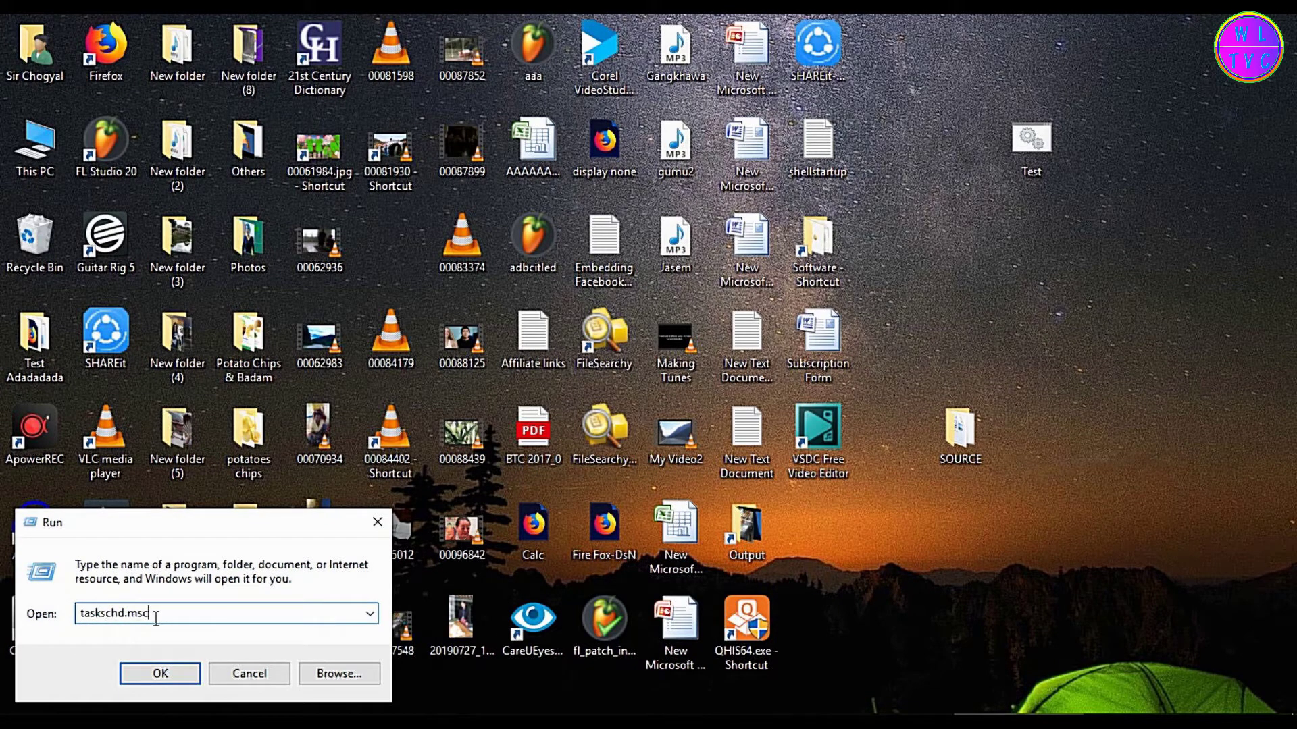
{"action": "left_click", "coordinate": [169, 673]}
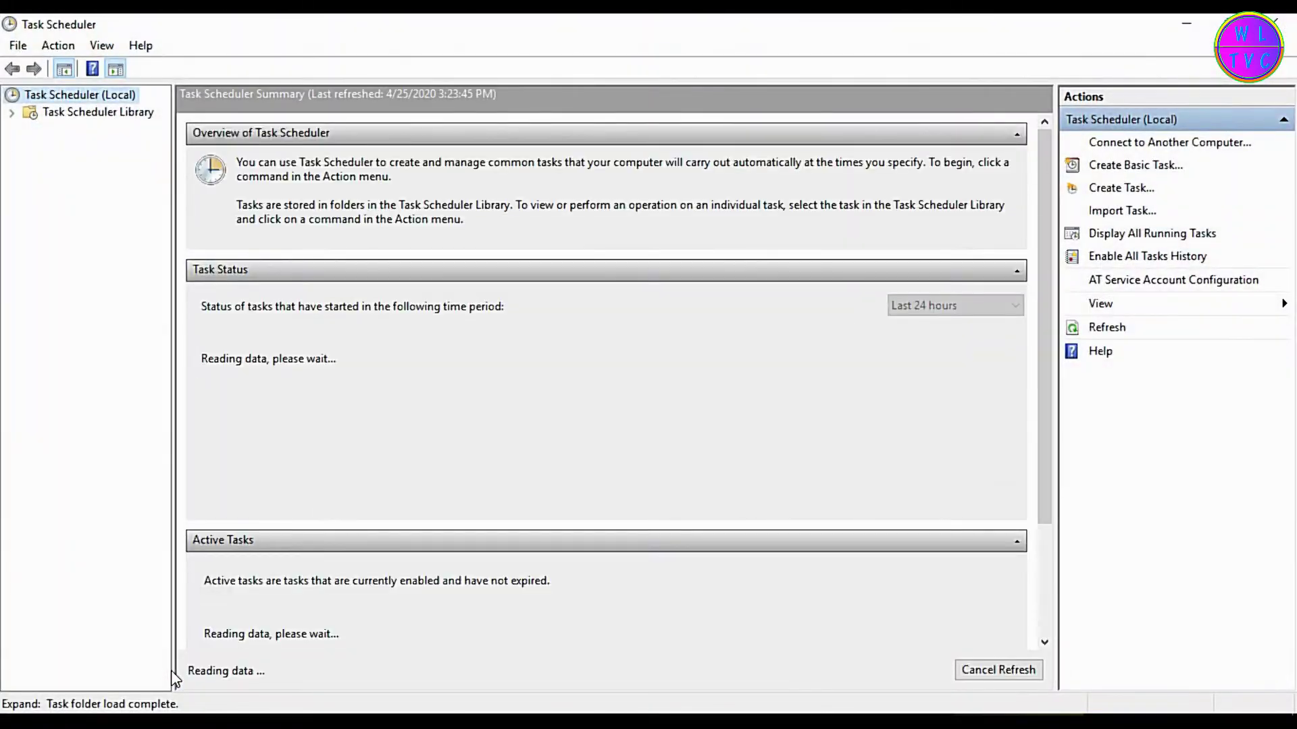
- Start creating a new task named MyDailyBackup
{"action": "left_click", "coordinate": [58, 46]}
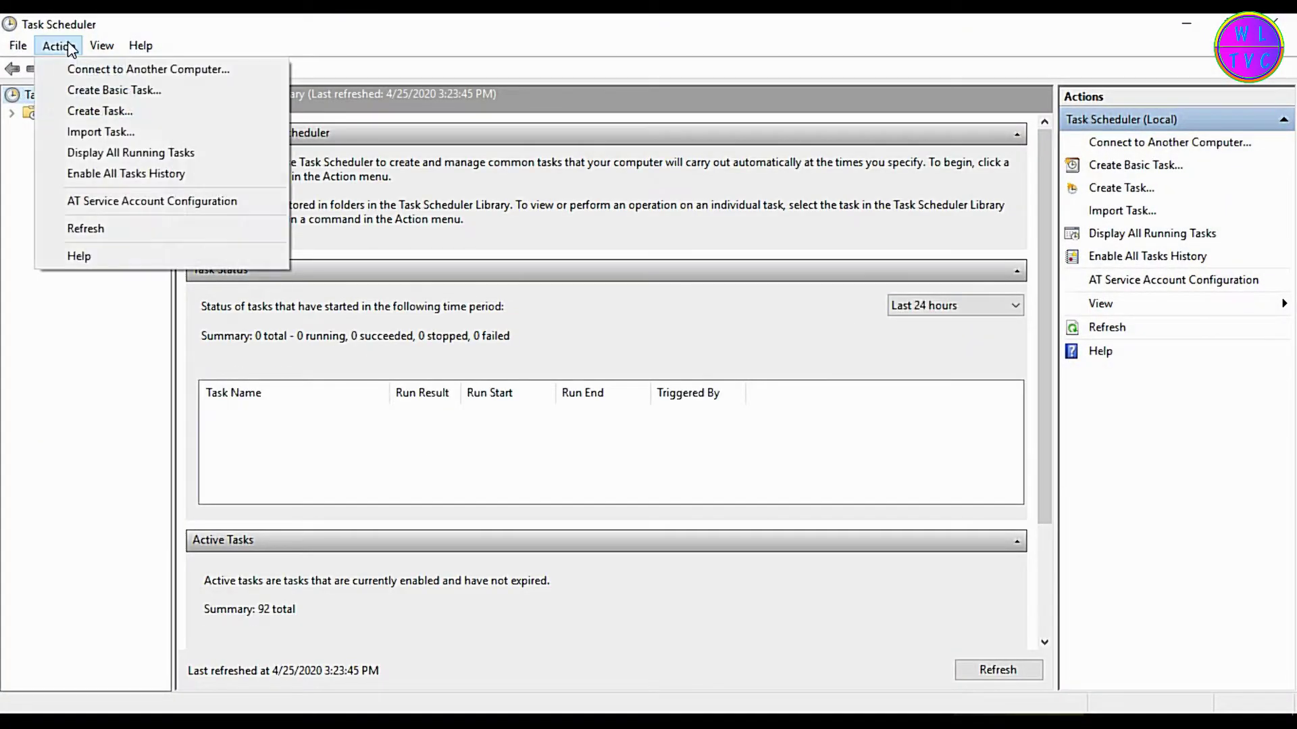
{"action": "left_click", "coordinate": [101, 110]}
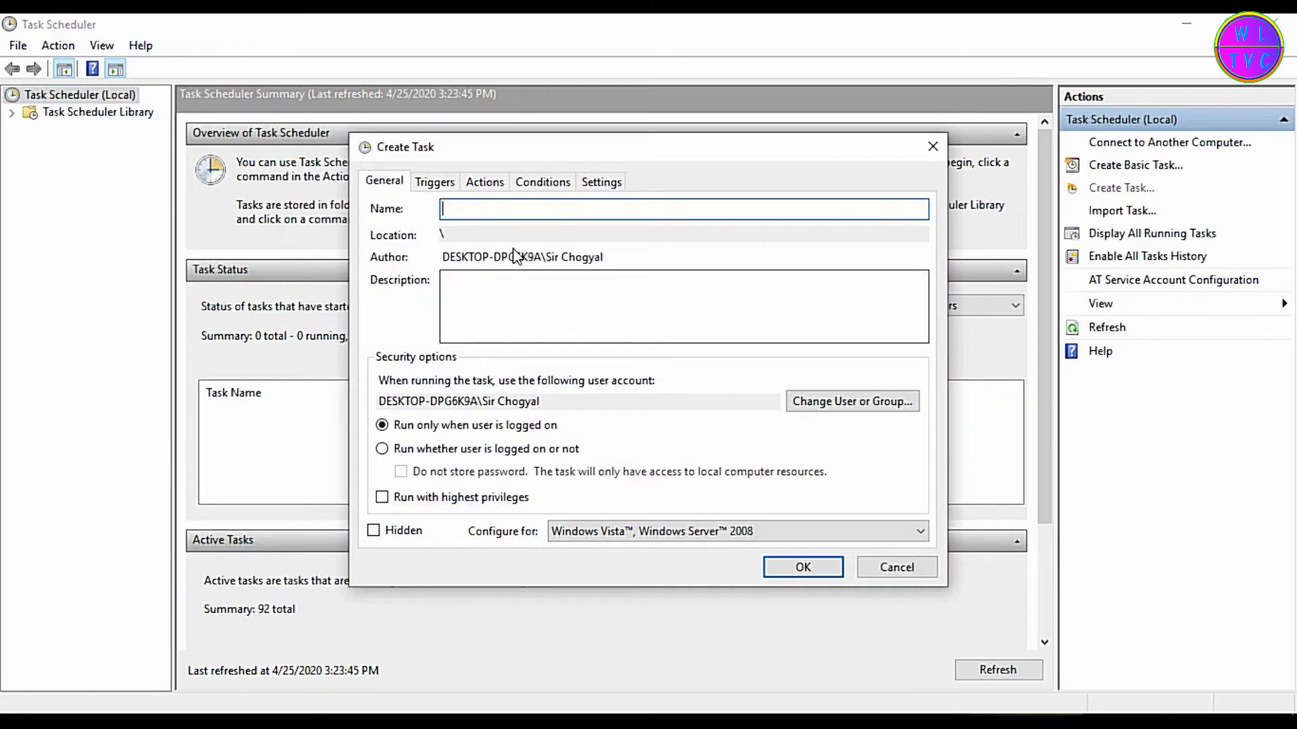
{"action": "type", "text": "MyDailyBackup"}
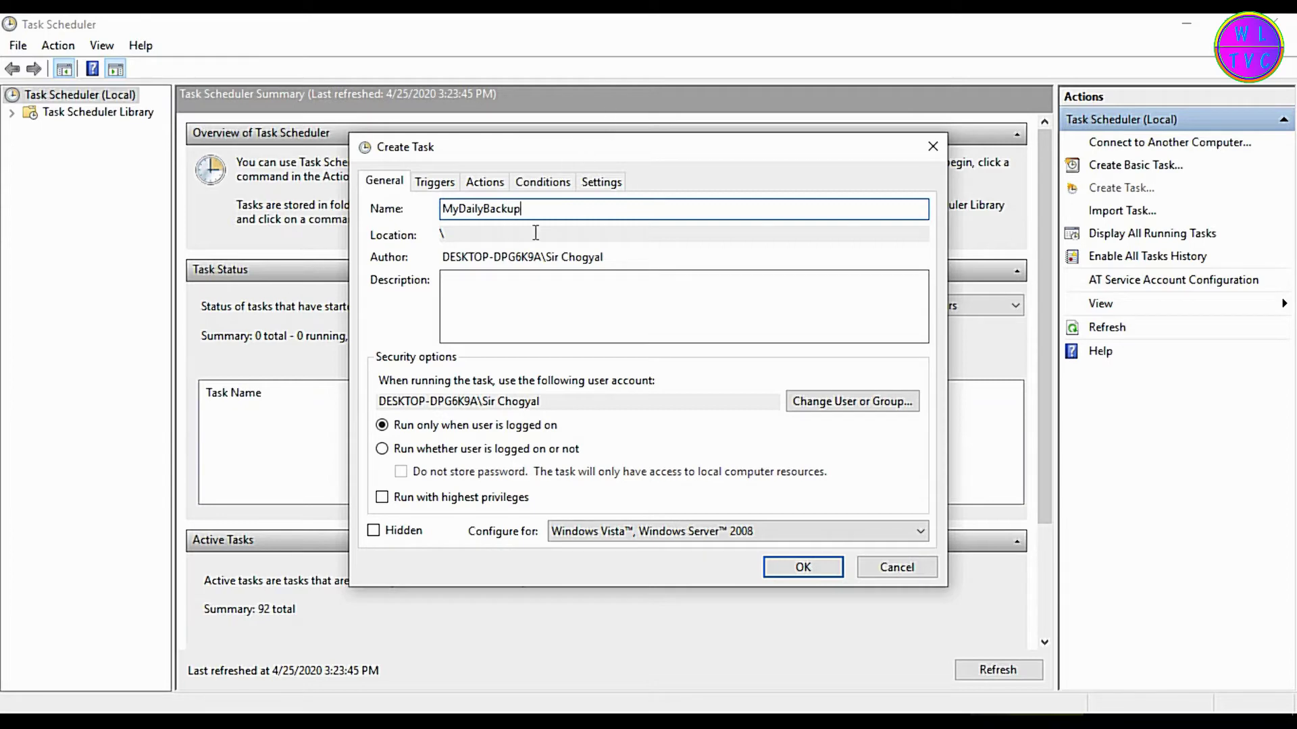
- Add a daily trigger at 3:26 PM to the task
{"action": "left_click", "coordinate": [451, 185]}
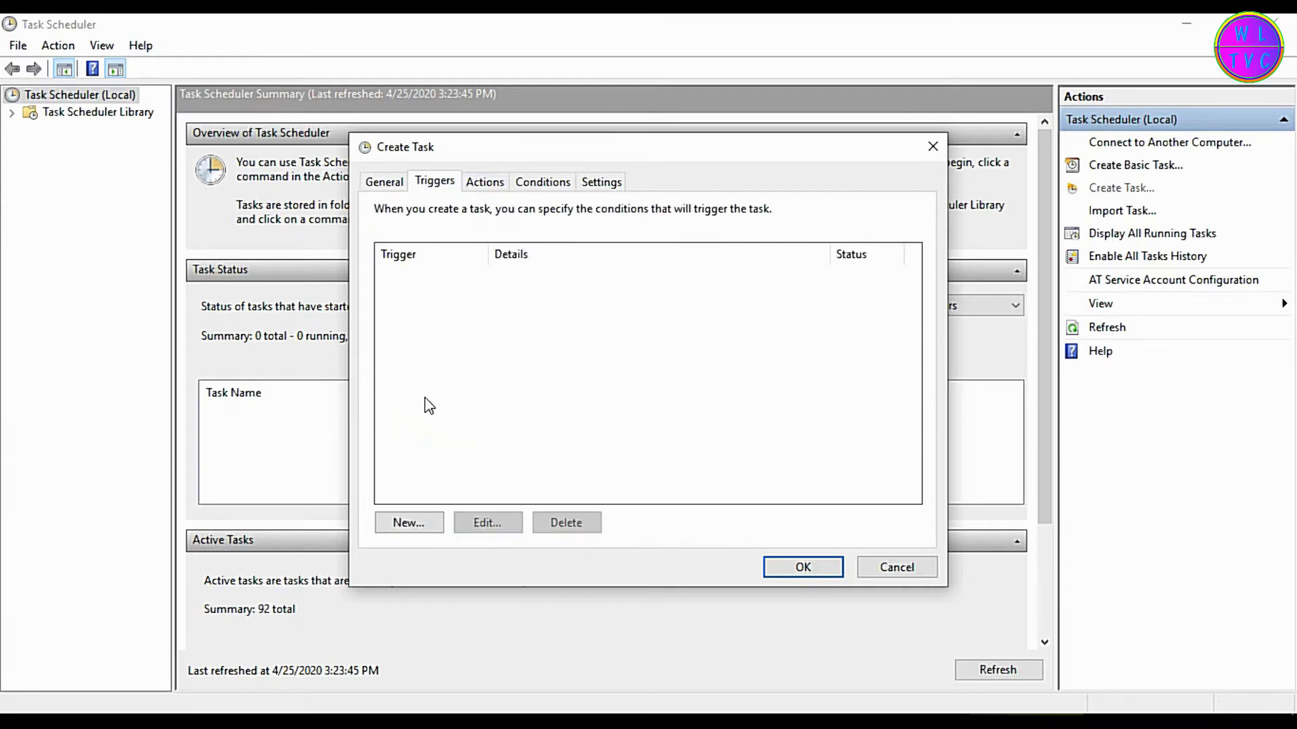
{"action": "left_click", "coordinate": [408, 525]}
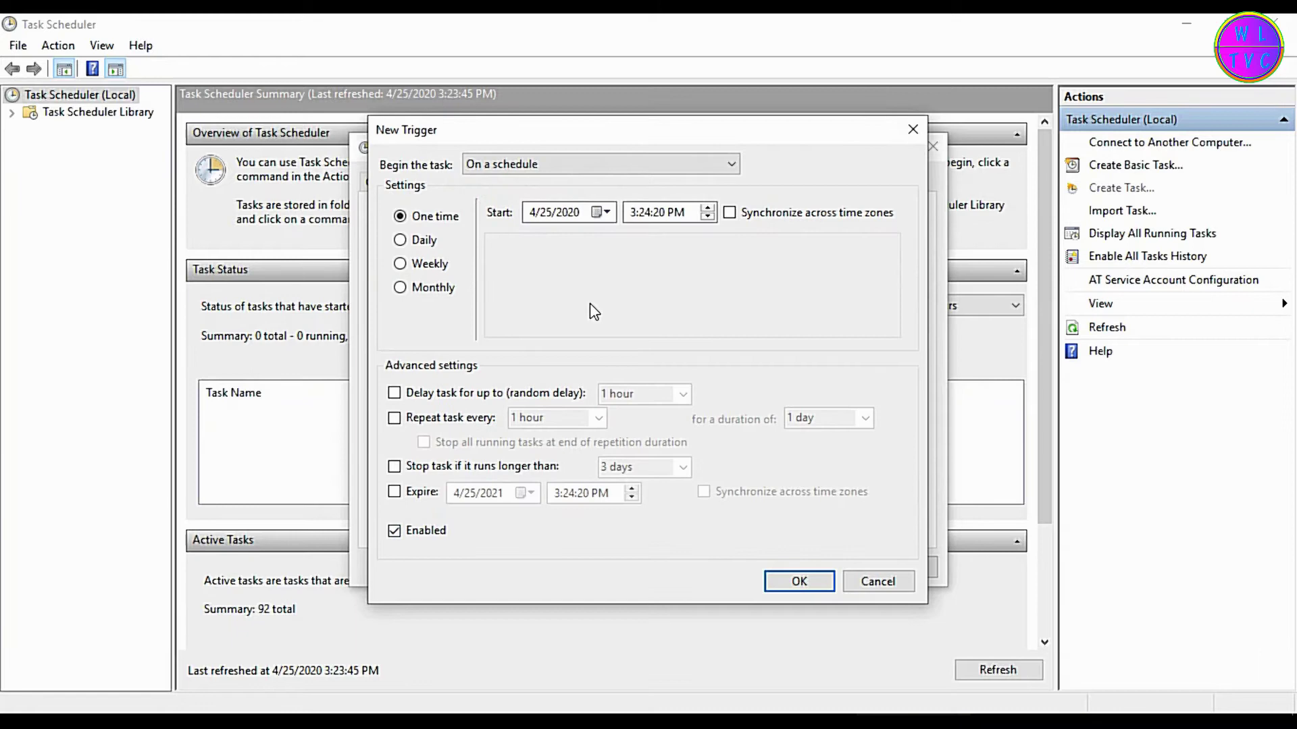
{"action": "left_click", "coordinate": [401, 241]}
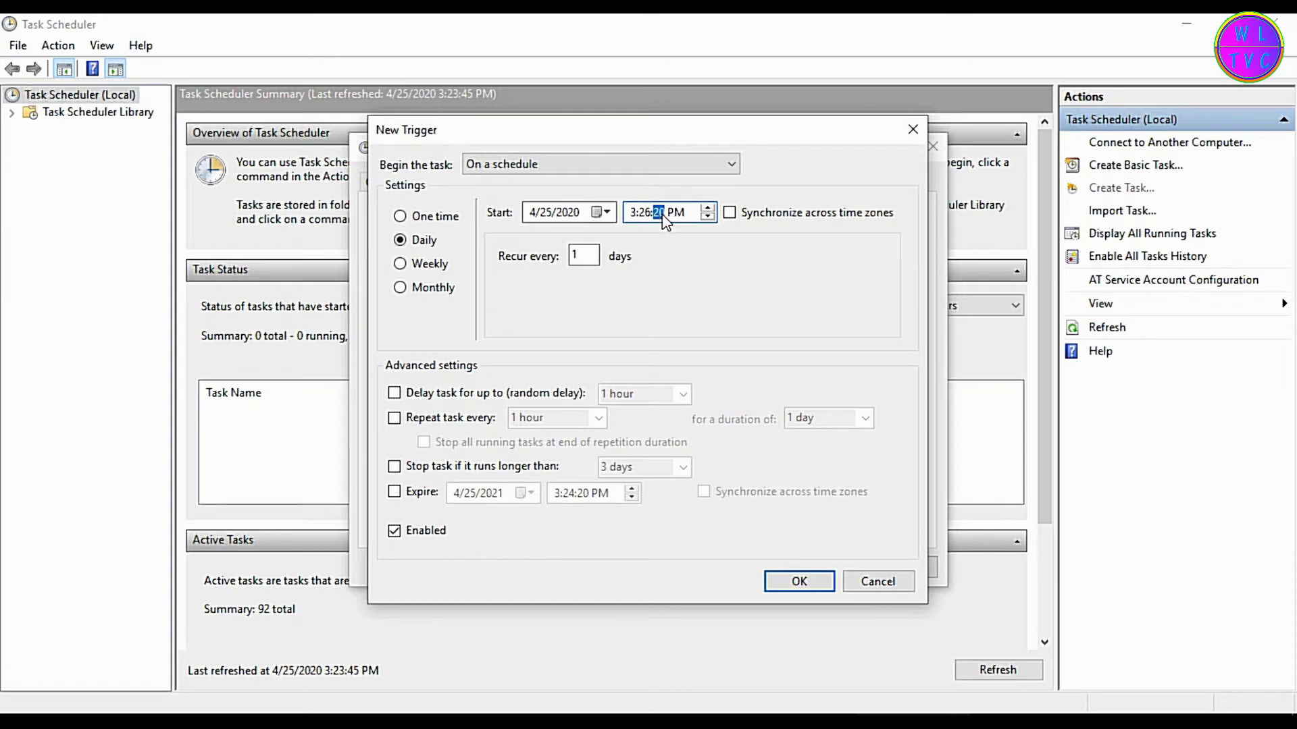
{"action": "left_click", "coordinate": [799, 580]}
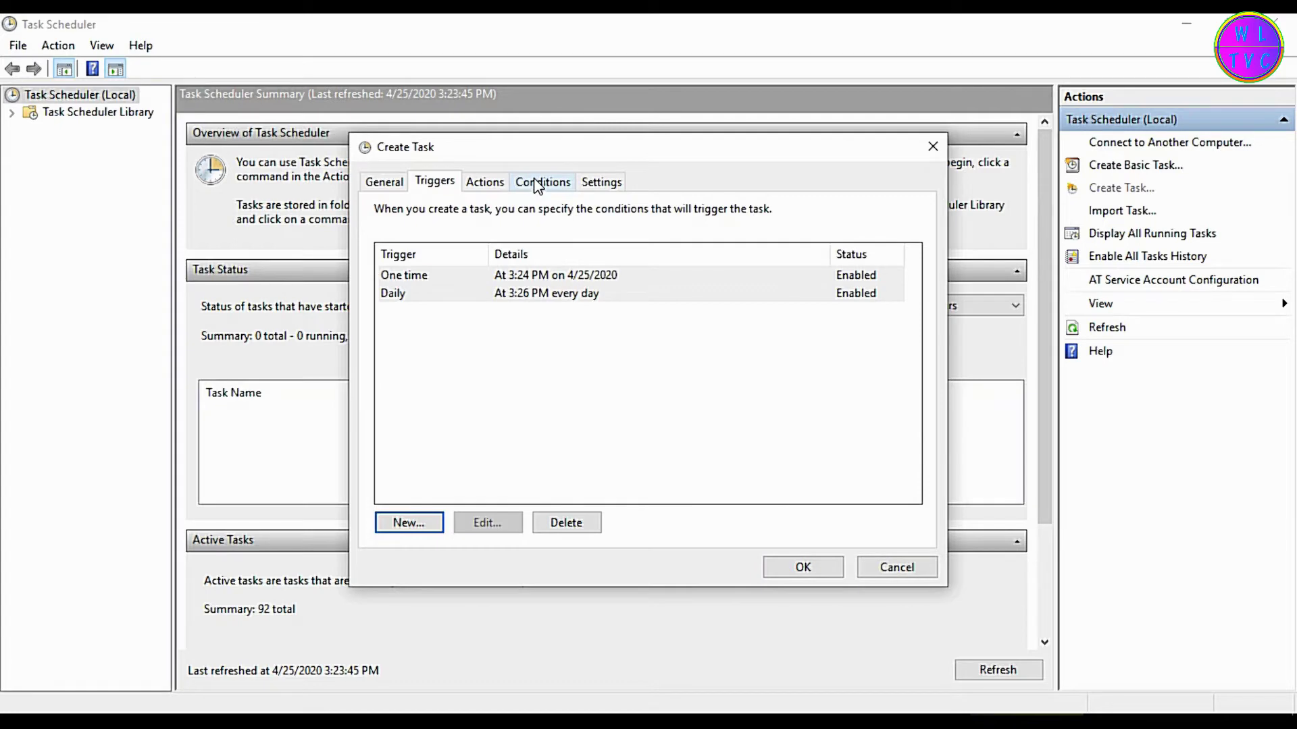
- Enable running the task as soon as possible after a missed scheduled start
{"action": "left_click", "coordinate": [538, 182]}
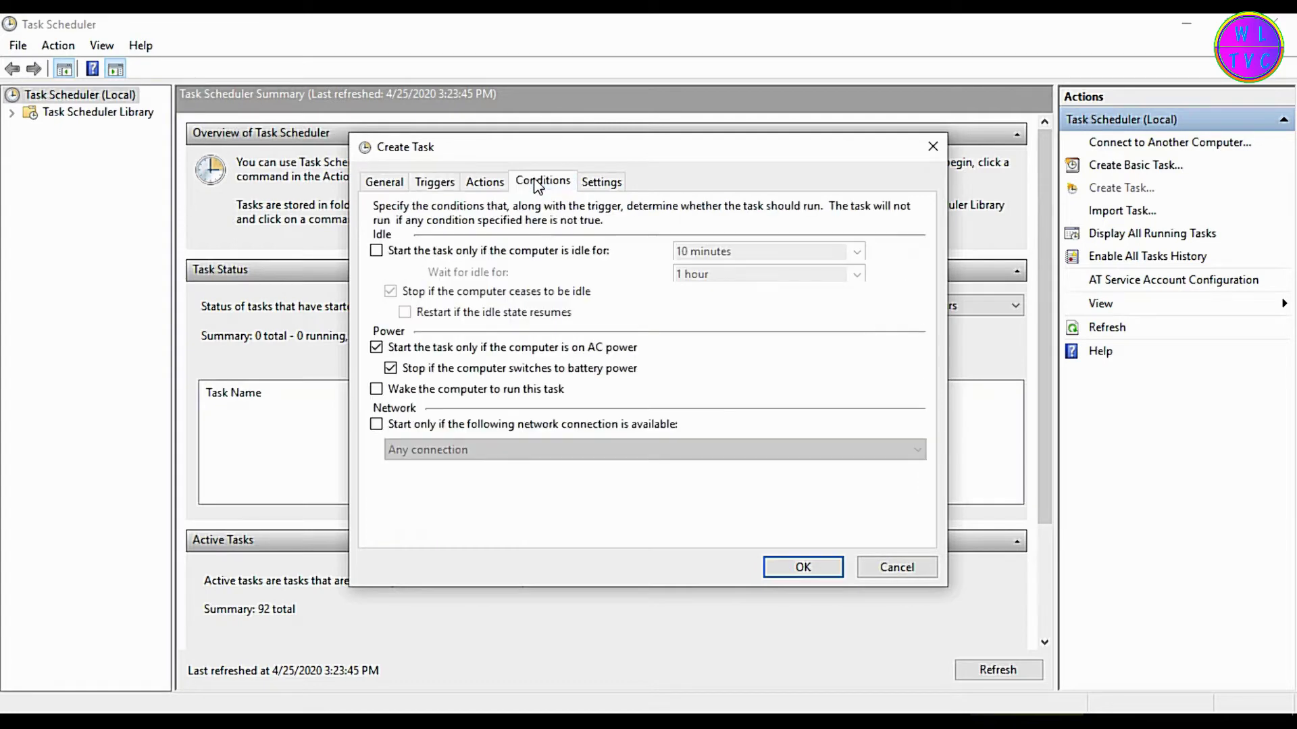
{"action": "left_click", "coordinate": [592, 184]}
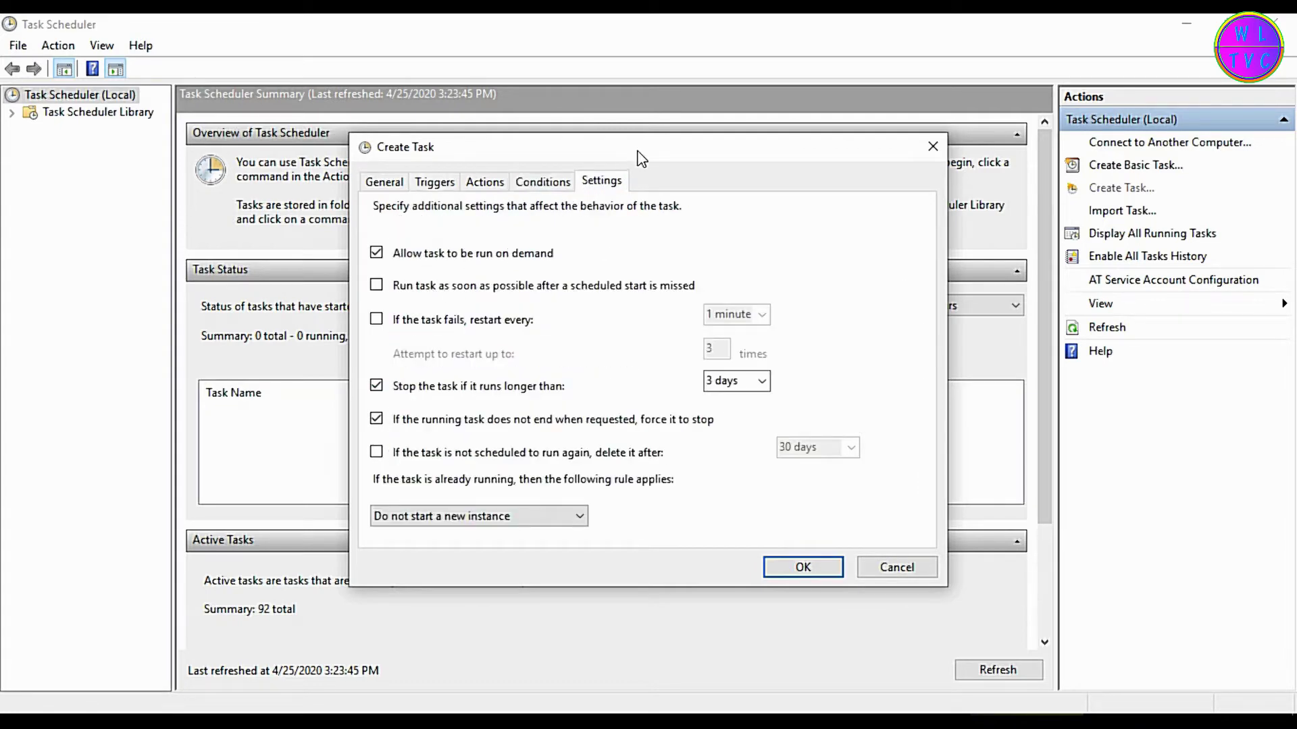
{"action": "left_click_drag", "start_coordinate": [637, 154], "coordinate": [644, 117]}
{"action": "left_click", "coordinate": [385, 249]}
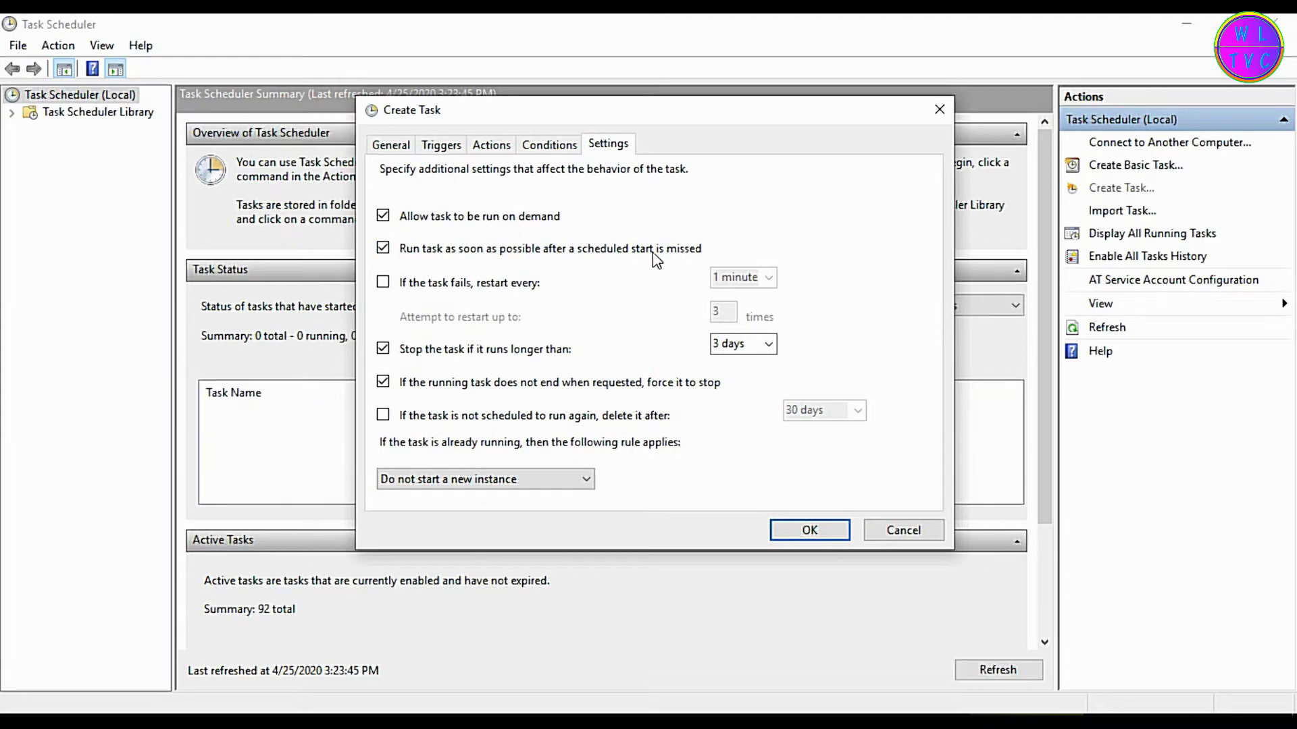
- Add an action that starts the program Test.bat from the Desktop
{"action": "left_click", "coordinate": [492, 146]}
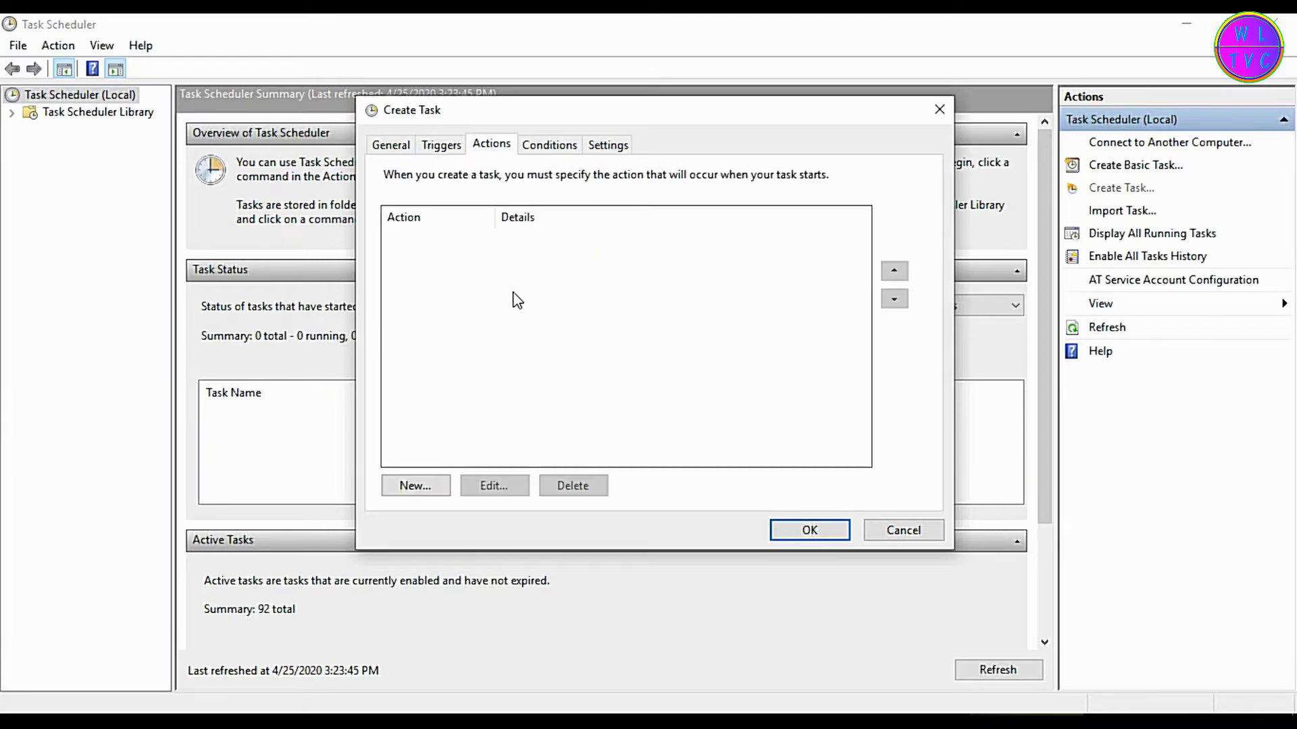
{"action": "left_click", "coordinate": [425, 485]}
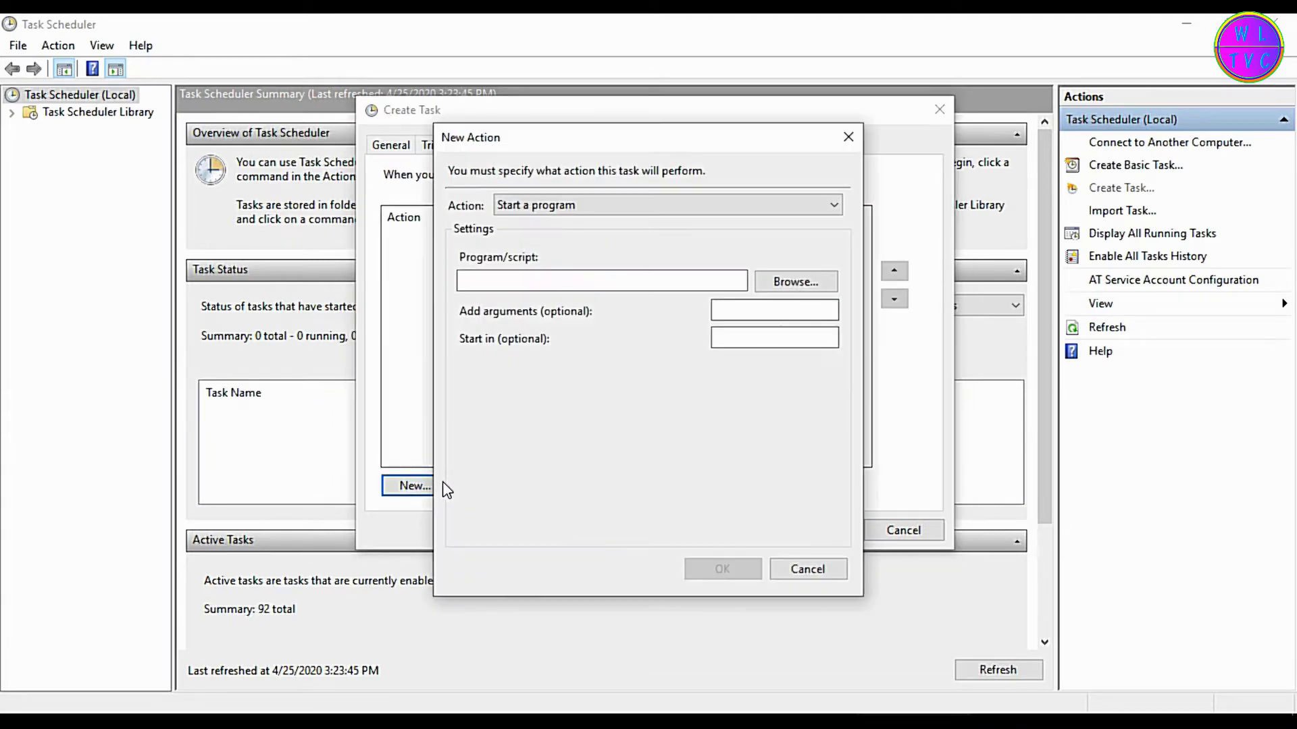
{"action": "left_click", "coordinate": [826, 281]}
{"action": "left_click_drag", "start_coordinate": [1065, 294], "coordinate": [1055, 516]}
{"action": "left_click", "coordinate": [770, 459]}
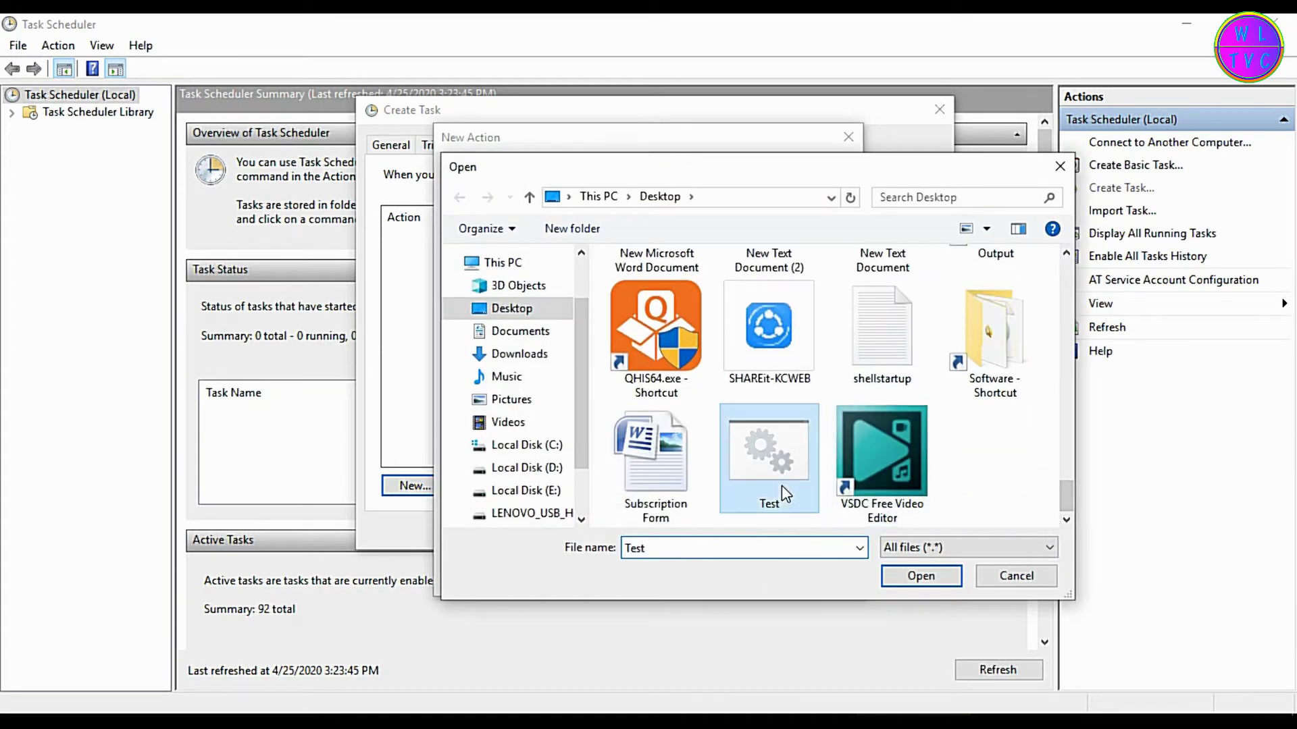
{"action": "left_click", "coordinate": [921, 576]}
{"action": "left_click", "coordinate": [721, 569]}
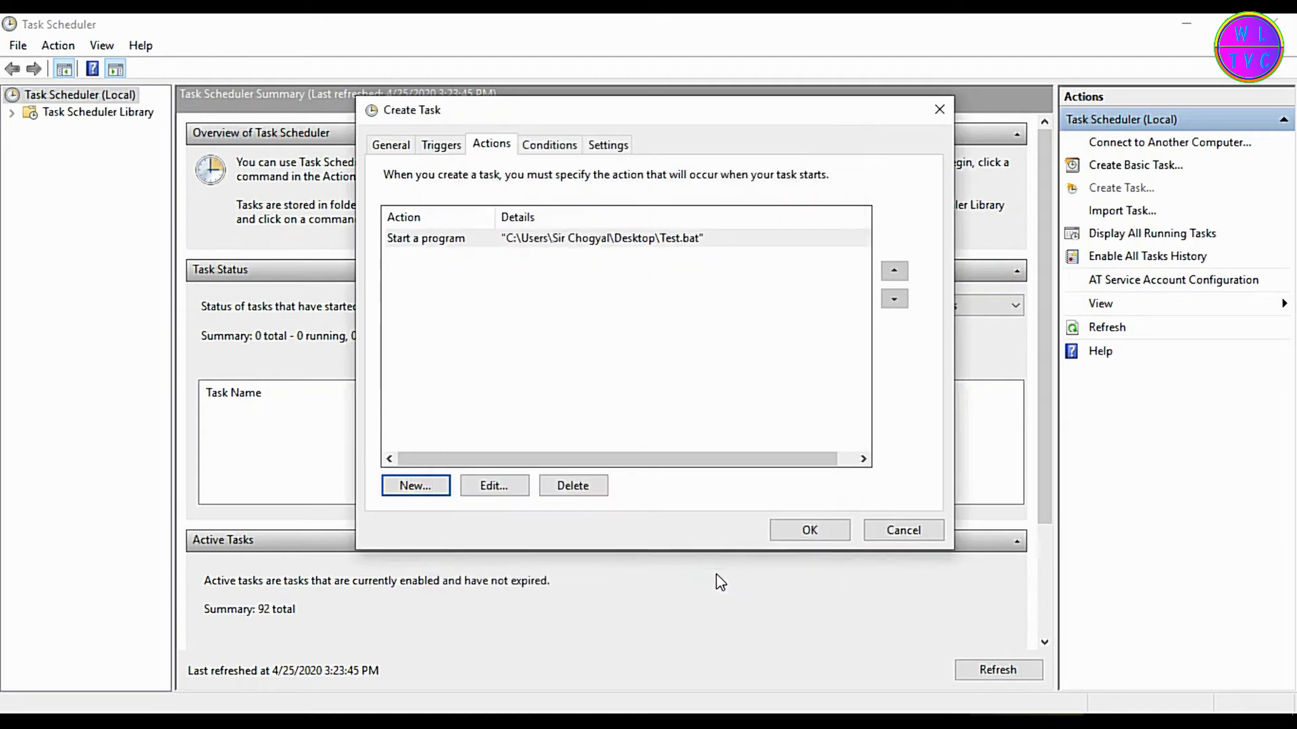
- Save the MyDailyBackup task and arrange the SOURCE and DESTINATION windows side by side
{"action": "left_click", "coordinate": [807, 530]}
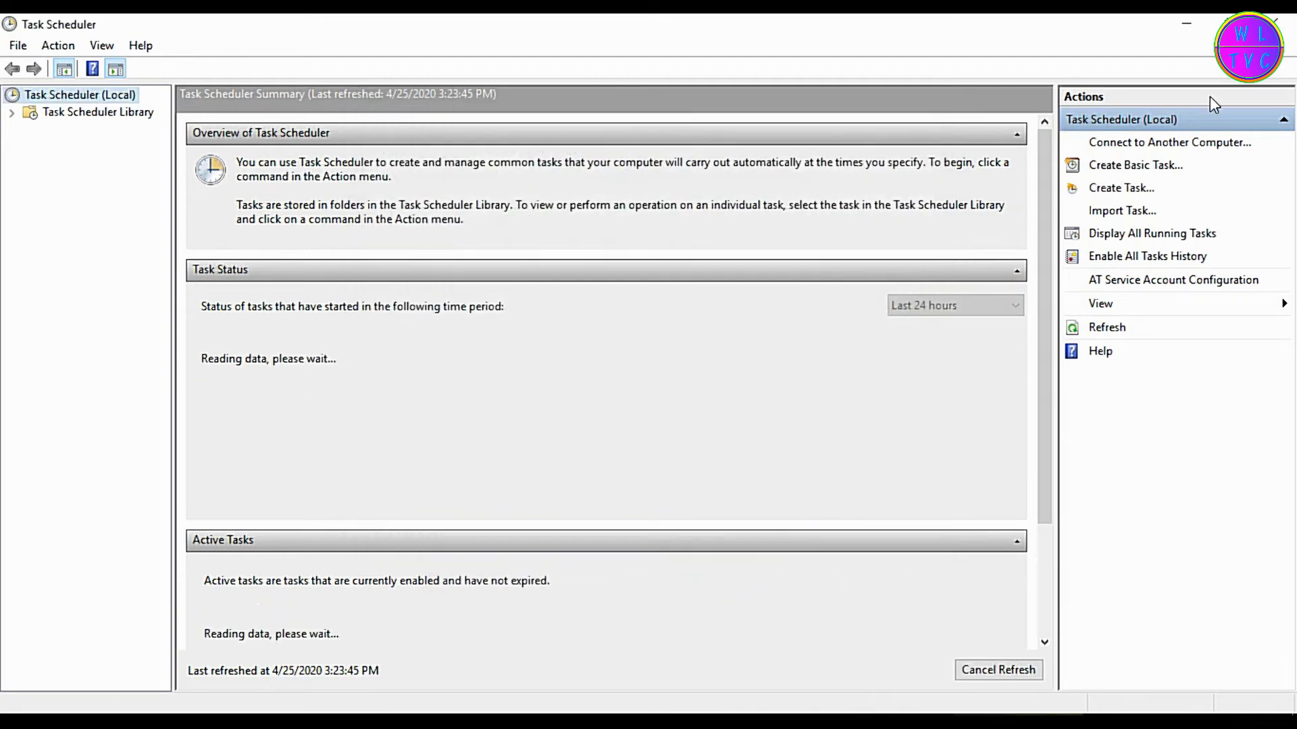
{"action": "left_click", "coordinate": [1187, 27]}
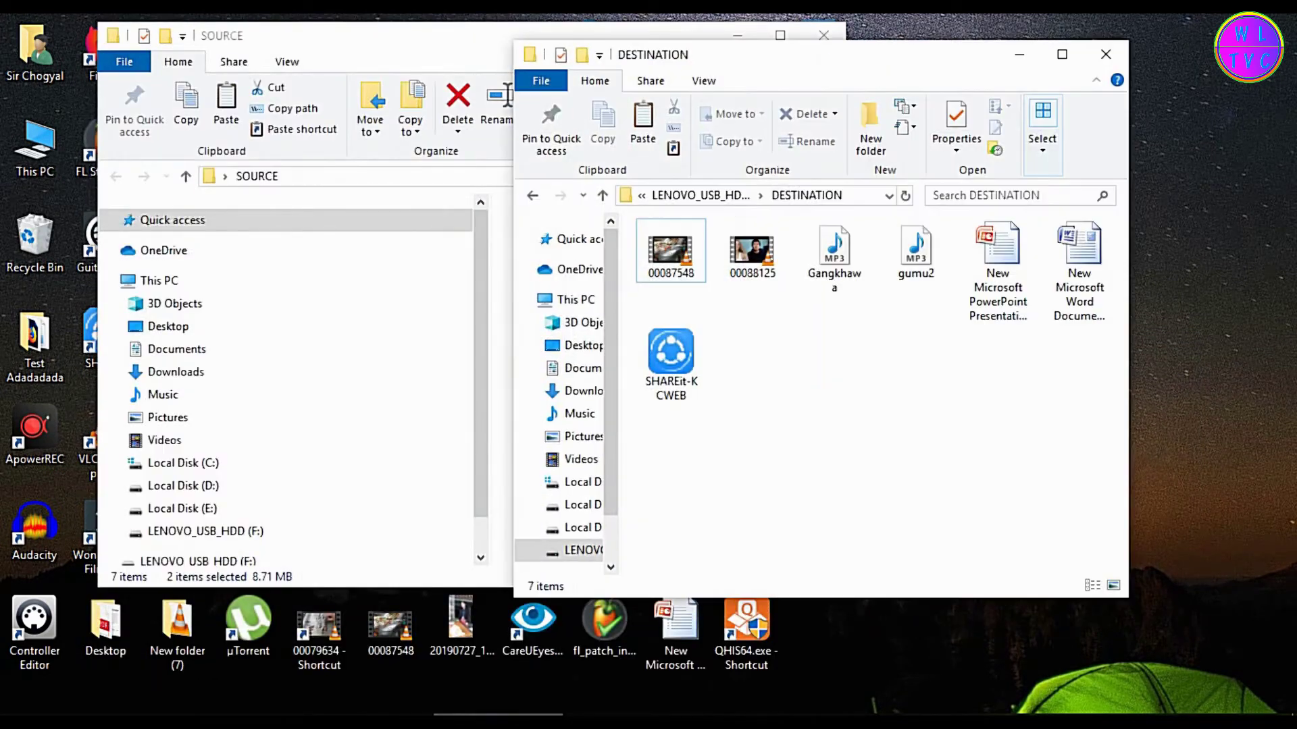
{"action": "left_click_drag", "start_coordinate": [897, 55], "coordinate": [1021, 94]}
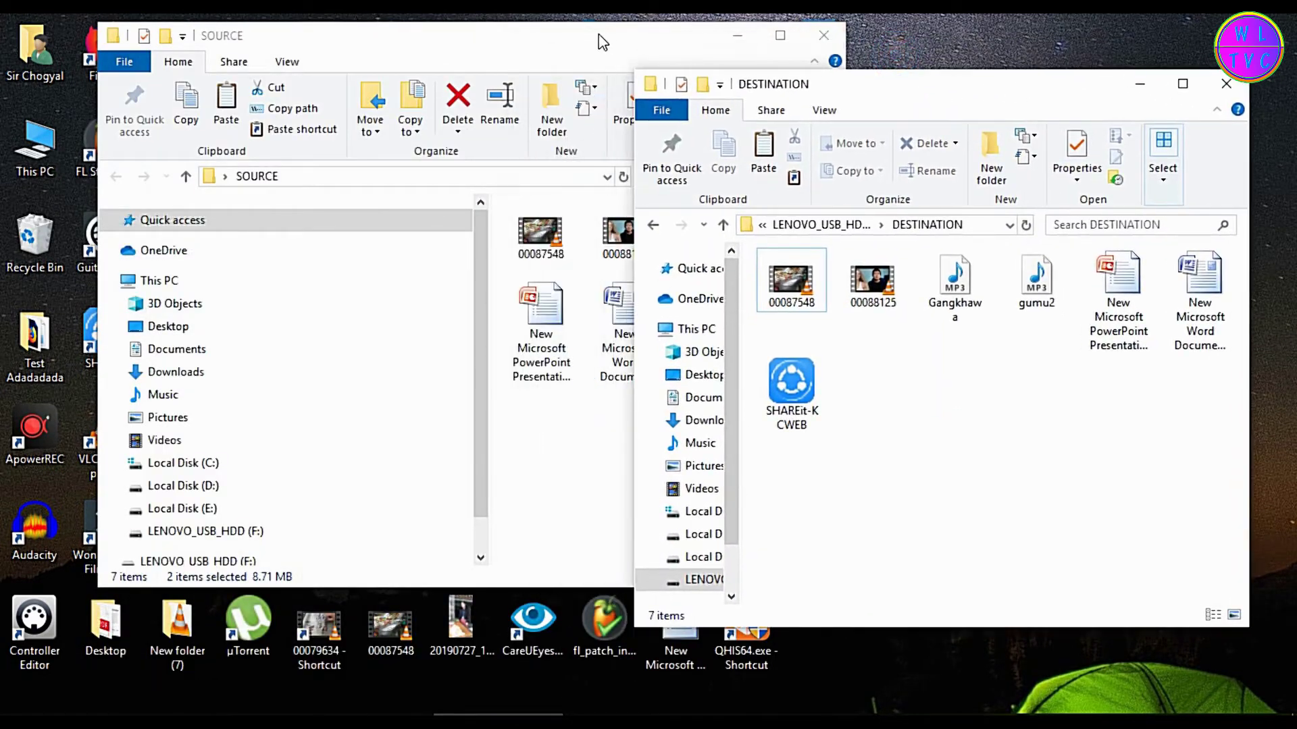
{"action": "left_click_drag", "start_coordinate": [598, 34], "coordinate": [413, 66]}
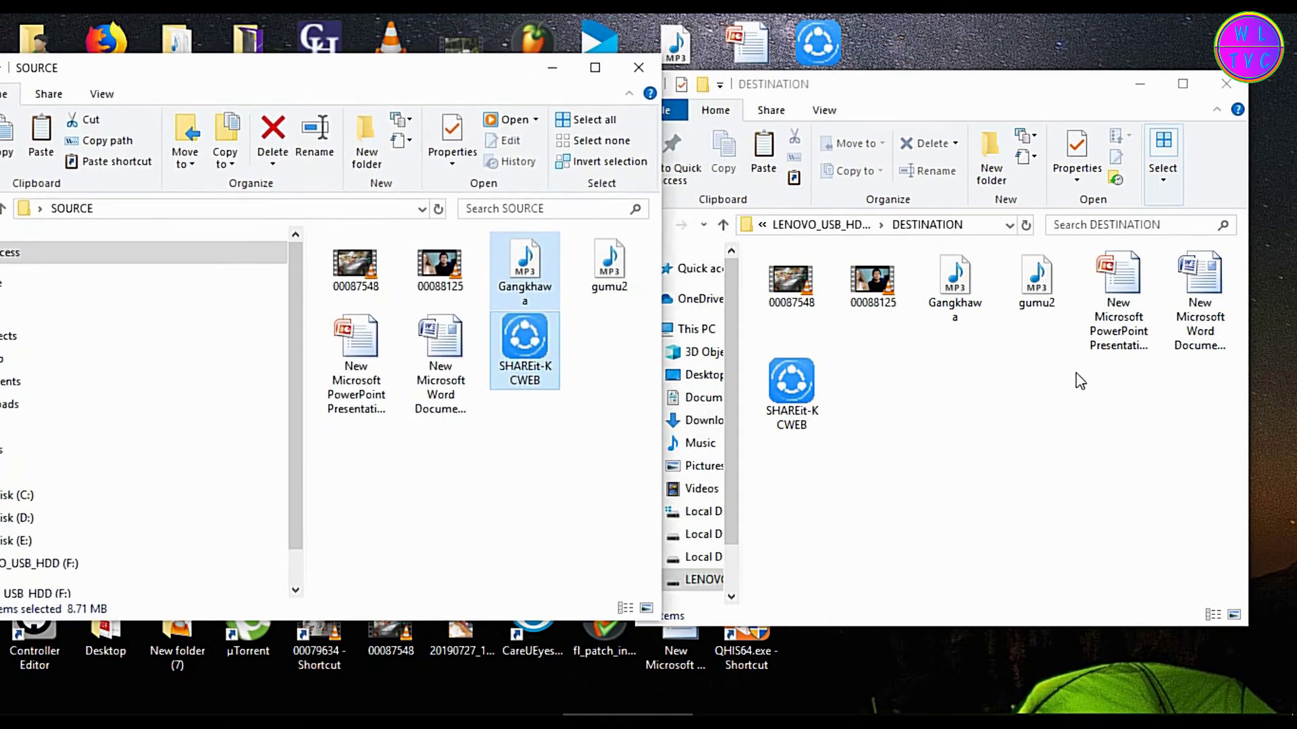
- Delete all seven files from the DESTINATION folder
{"action": "left_click", "coordinate": [1183, 431]}
{"action": "left_click", "coordinate": [794, 390]}
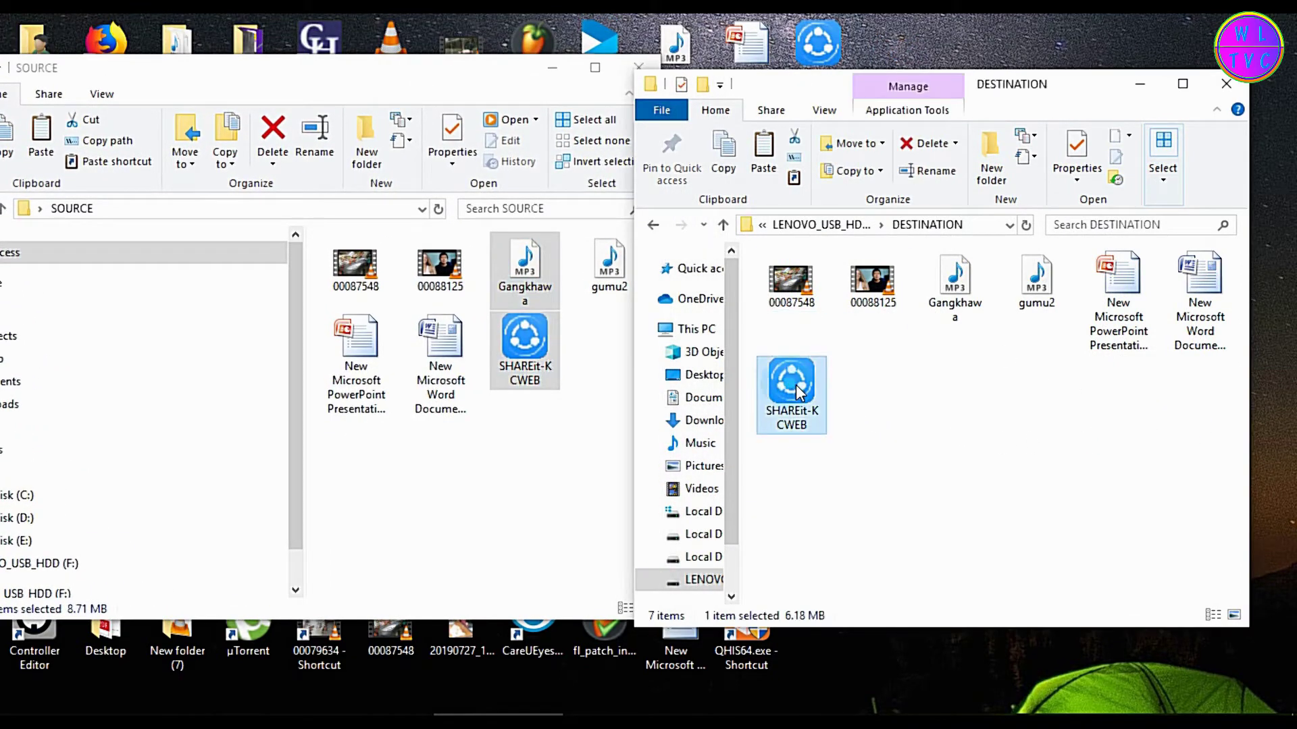
{"action": "key", "text": "ctrl+a"}
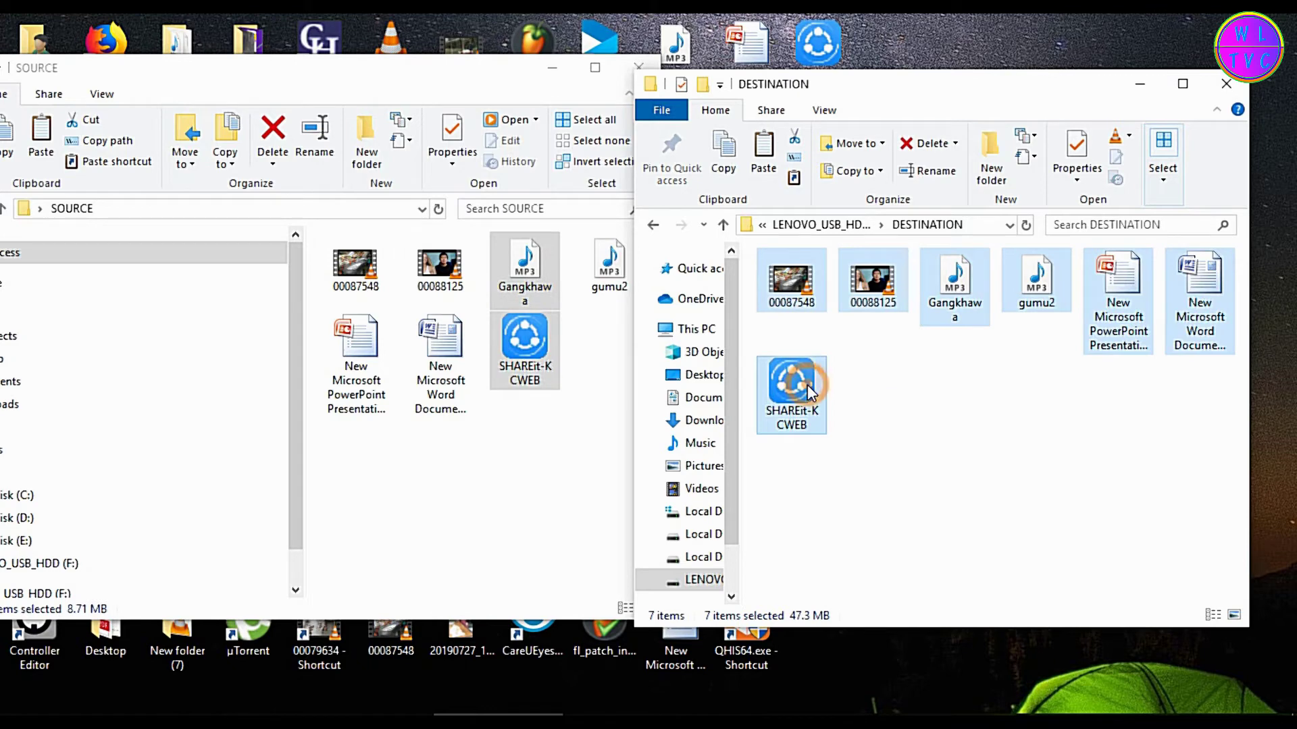
{"action": "right_click", "coordinate": [808, 385]}
{"action": "left_click", "coordinate": [856, 322]}
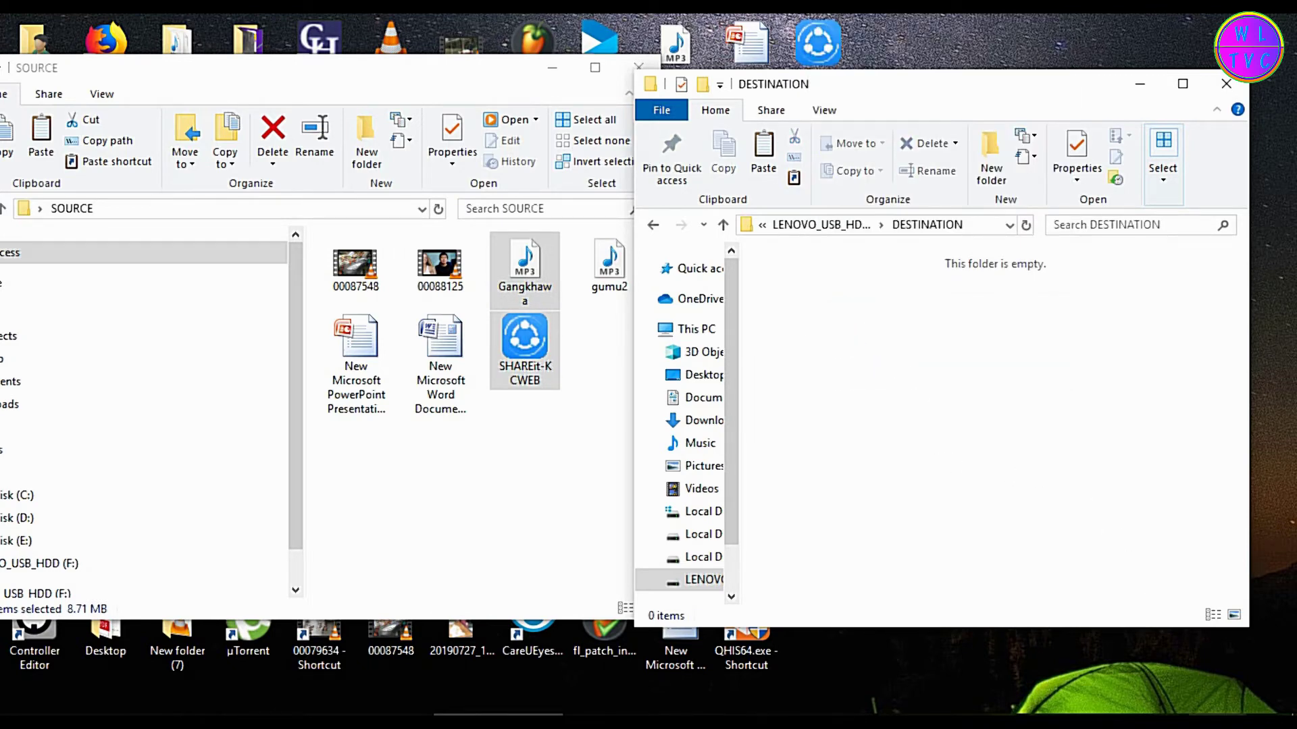
{"action": "left_click", "coordinate": [1230, 720]}
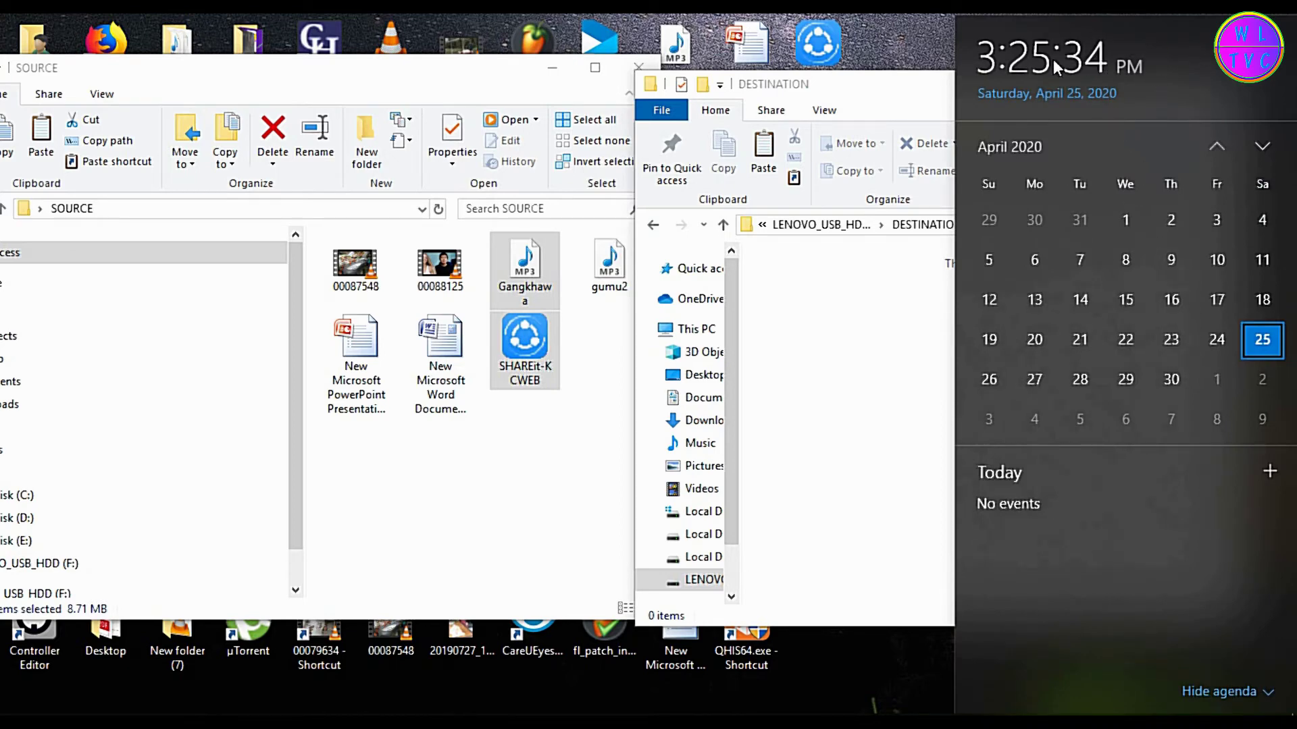
- Arrange the SOURCE and DESTINATION Explorer windows, overlapping DESTINATION on top of SOURCE
{"action": "left_click_drag", "start_coordinate": [884, 83], "coordinate": [813, 82]}
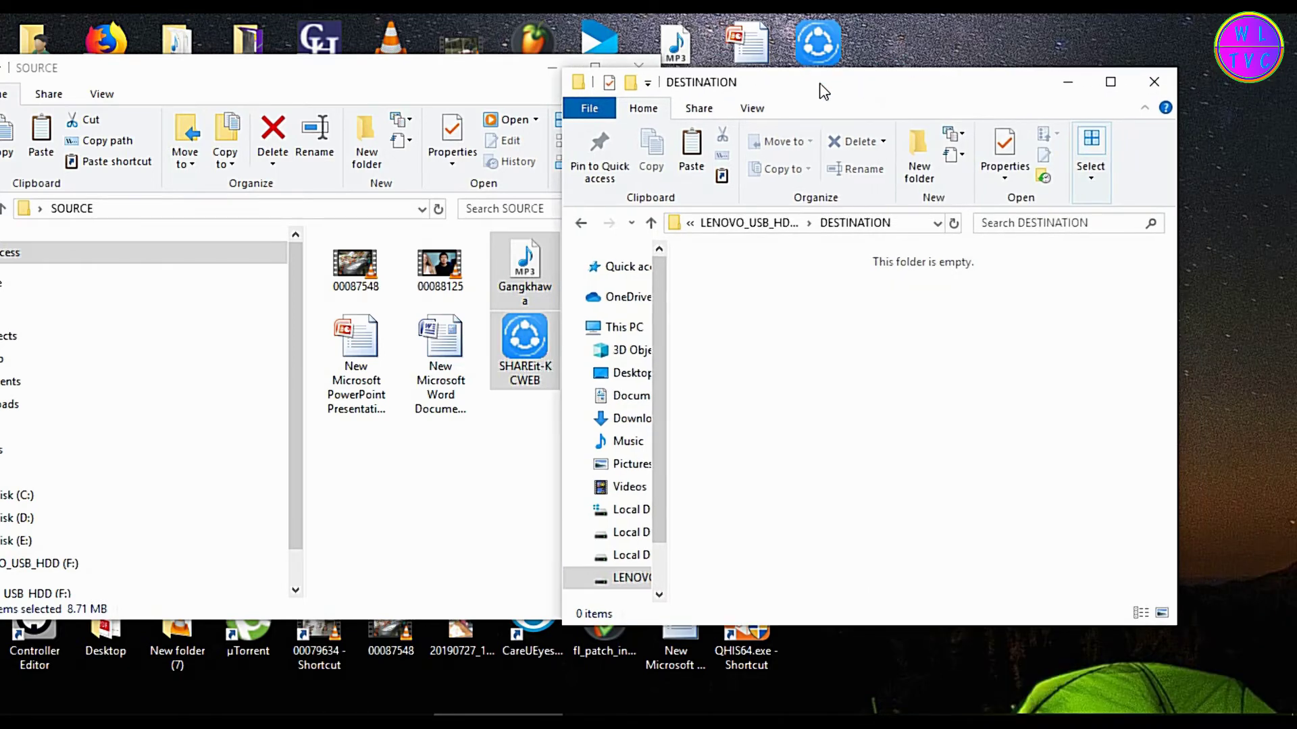
{"action": "left_click", "coordinate": [428, 80]}
{"action": "left_click_drag", "start_coordinate": [428, 80], "coordinate": [287, 53]}
{"action": "left_click_drag", "start_coordinate": [818, 83], "coordinate": [760, 58]}
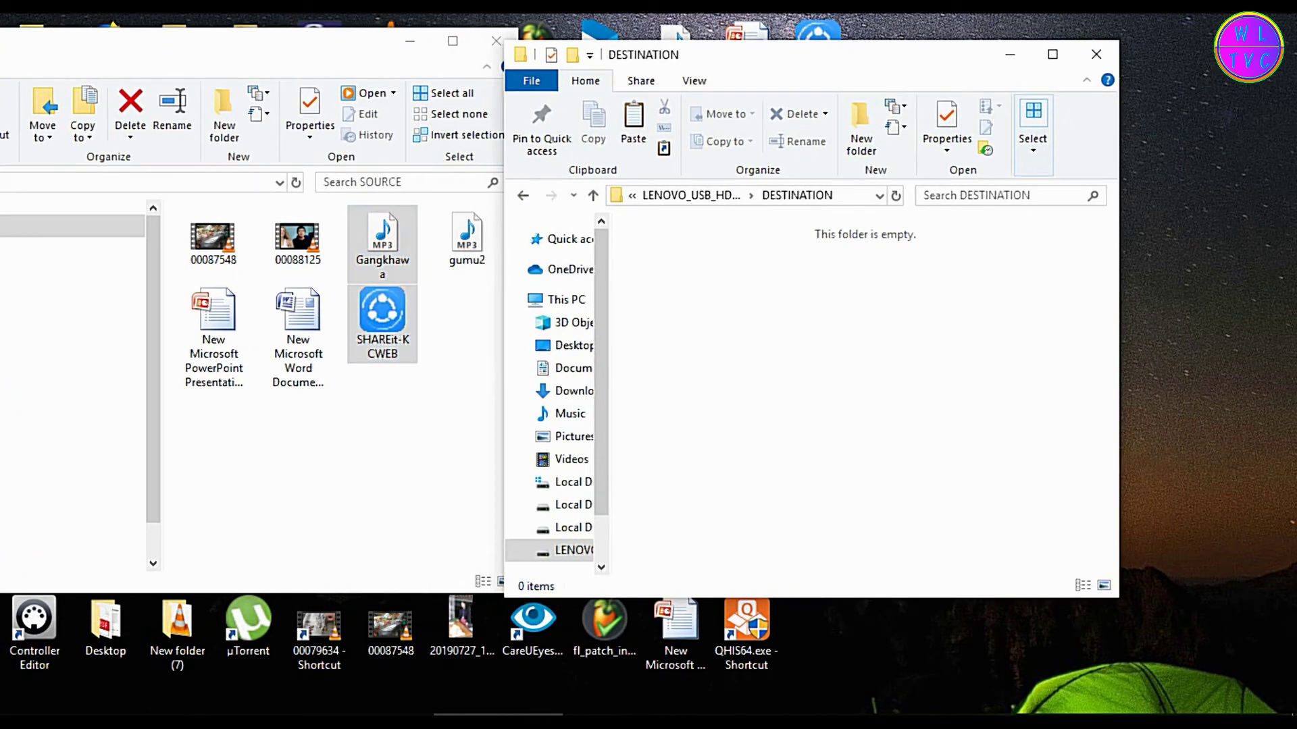
- Wait until 3:26 PM, then confirm the seven copied files appeared in DESTINATION
{"action": "left_click", "coordinate": [1217, 715]}
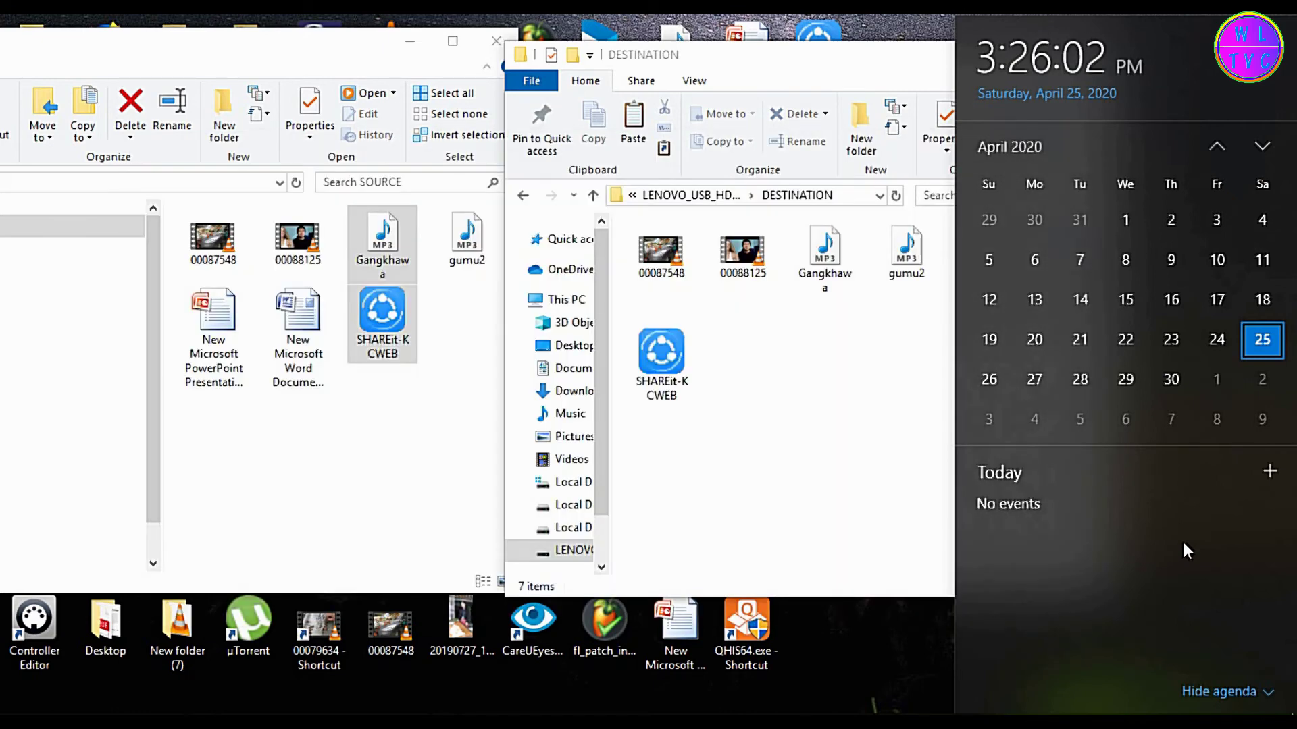
{"action": "left_click", "coordinate": [838, 443]}
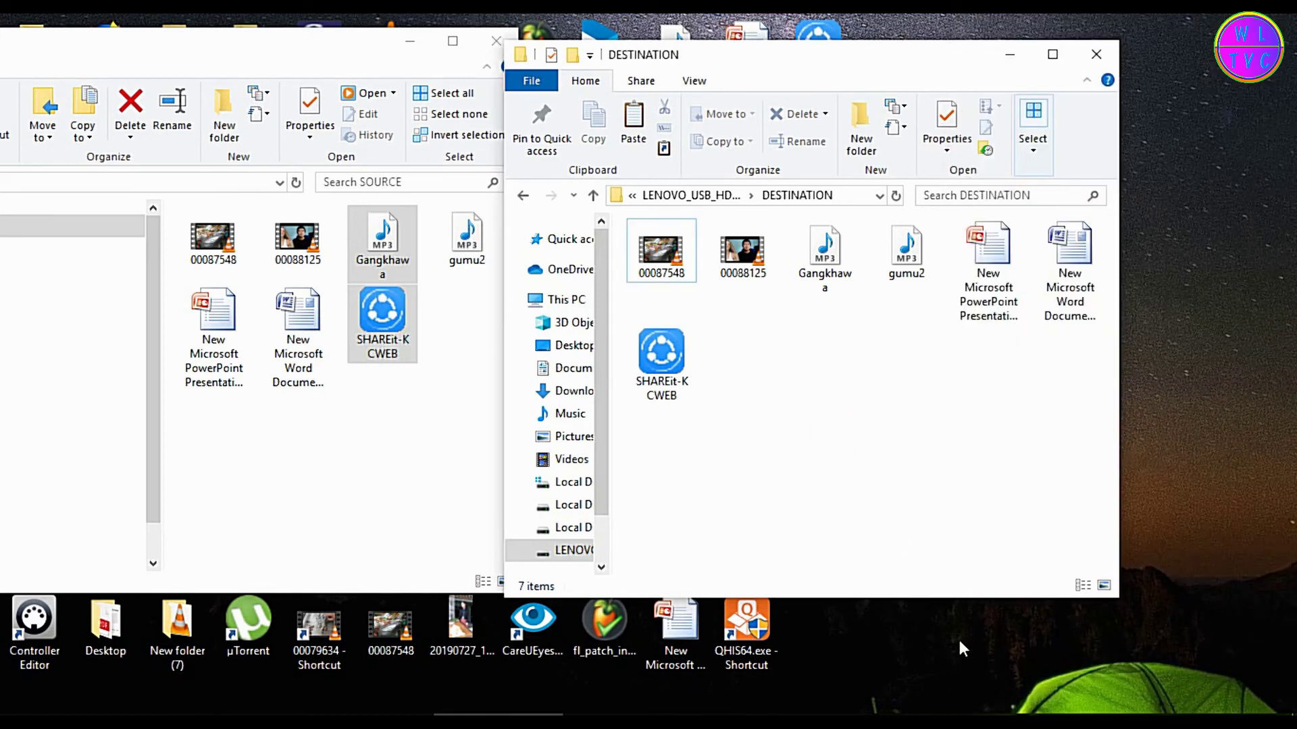
{"action": "left_click", "coordinate": [1010, 712]}
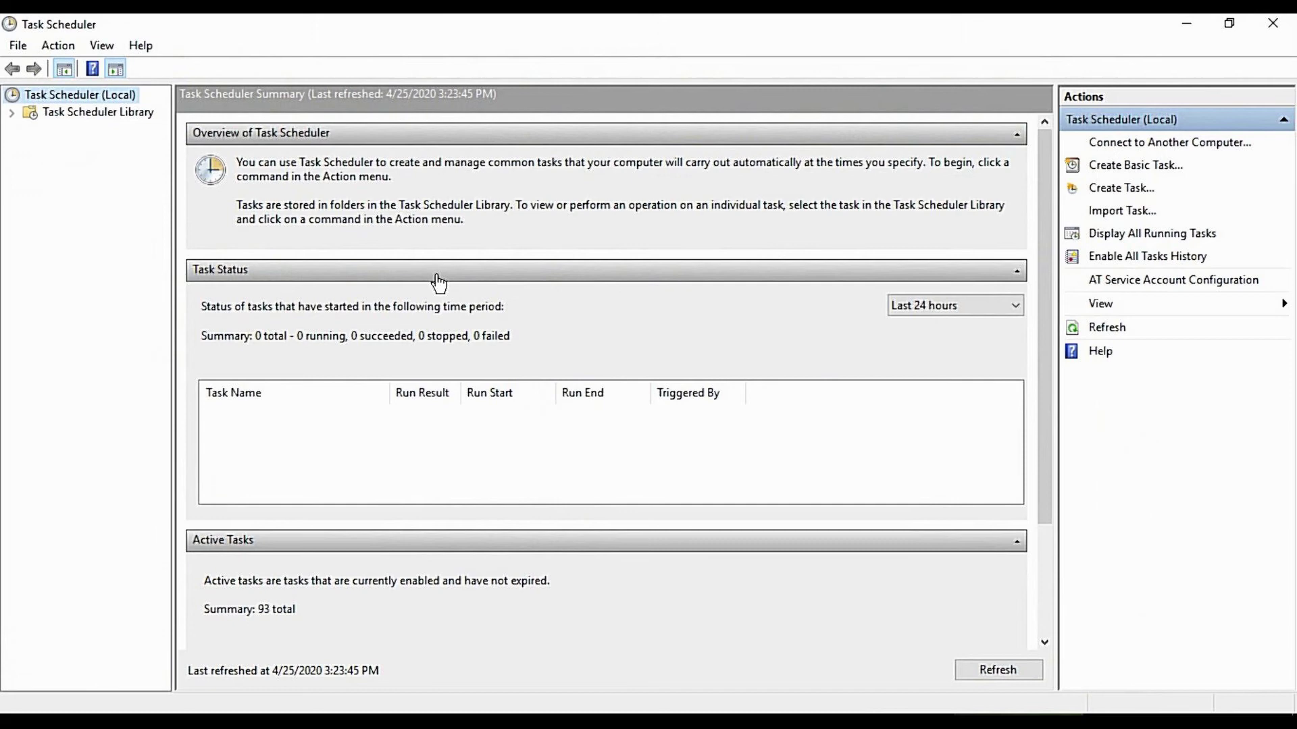
- Show the MyDailyBackup task's details and its action menu in the Task Scheduler Library
{"action": "left_click", "coordinate": [70, 118]}
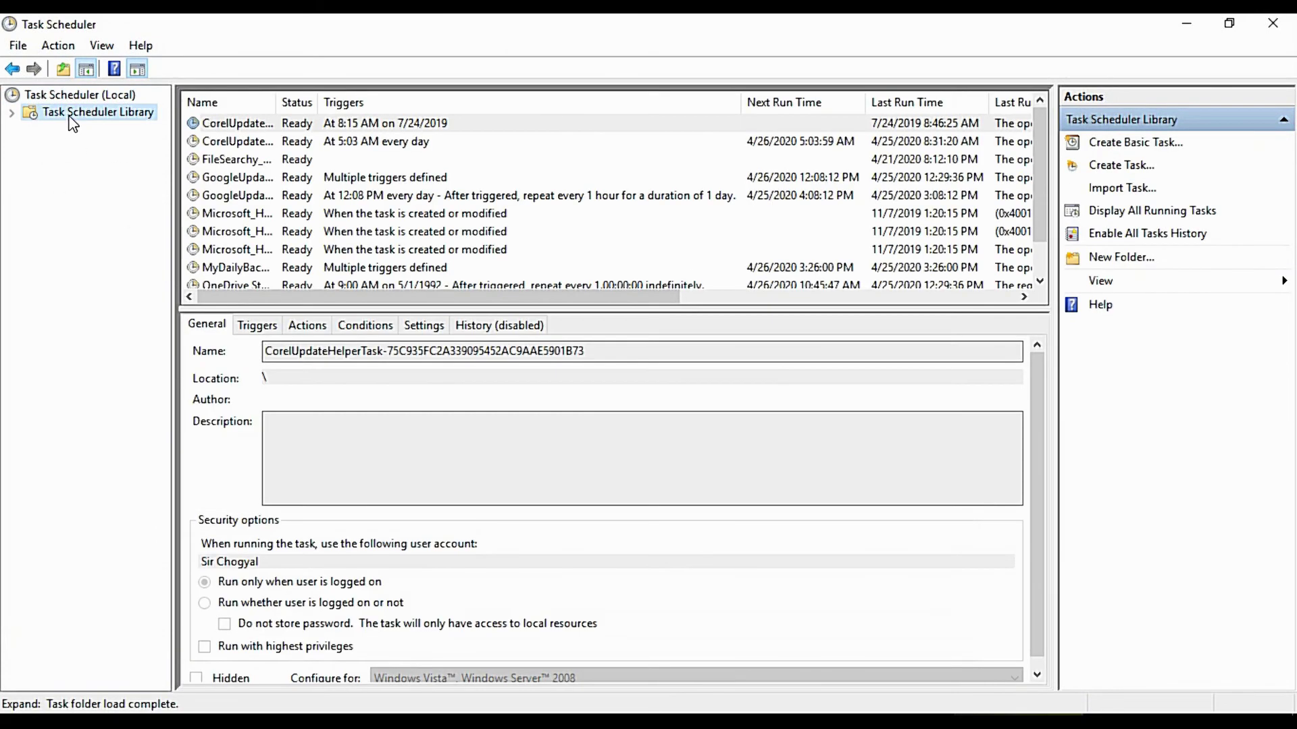
{"action": "scroll", "coordinate": [1036, 140], "scroll_direction": "down", "scroll_amount": 1}
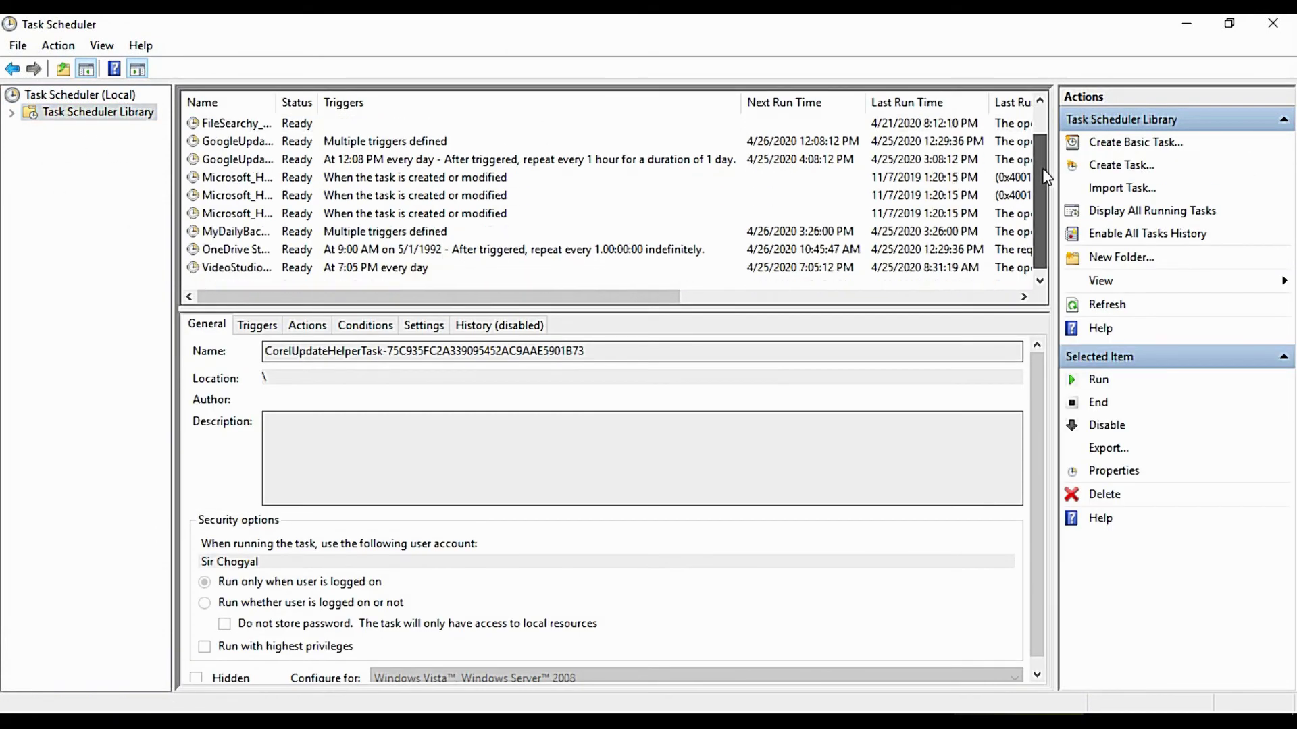
{"action": "left_click_drag", "start_coordinate": [275, 102], "coordinate": [333, 103]}
{"action": "left_click", "coordinate": [289, 233]}
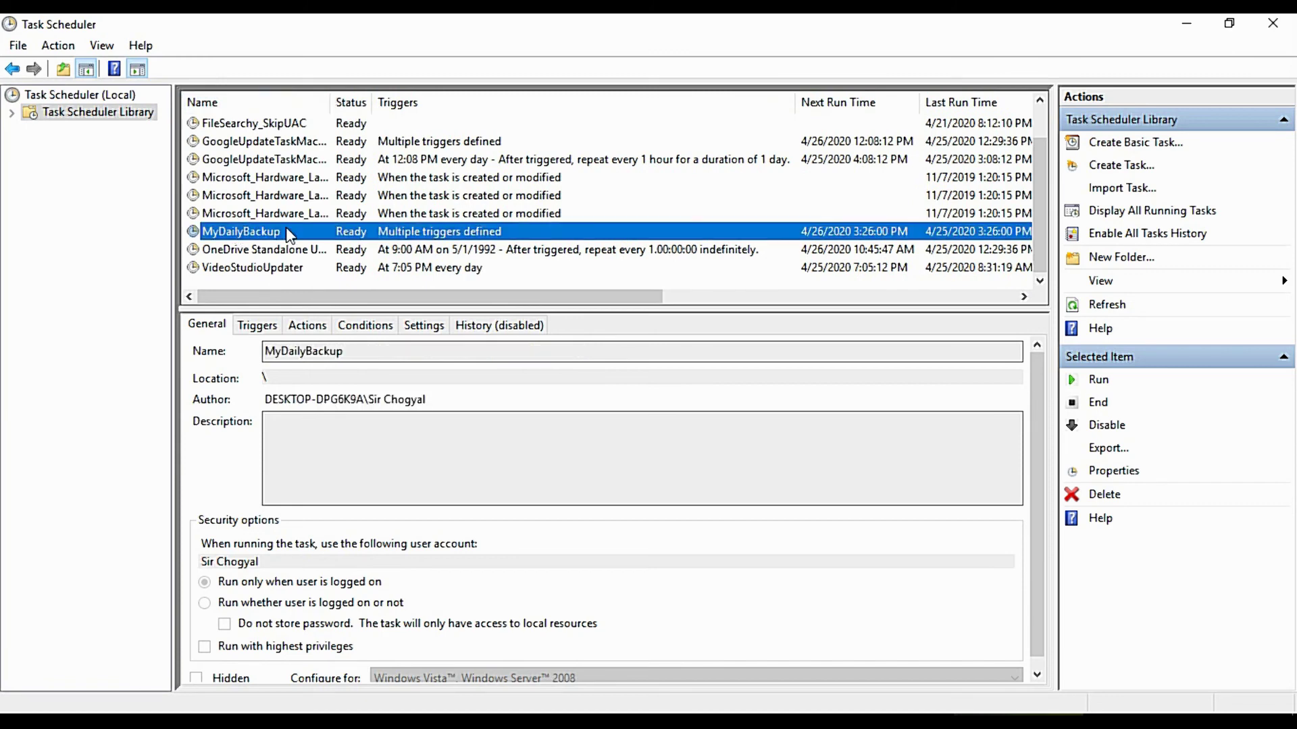
{"action": "right_click", "coordinate": [445, 233]}
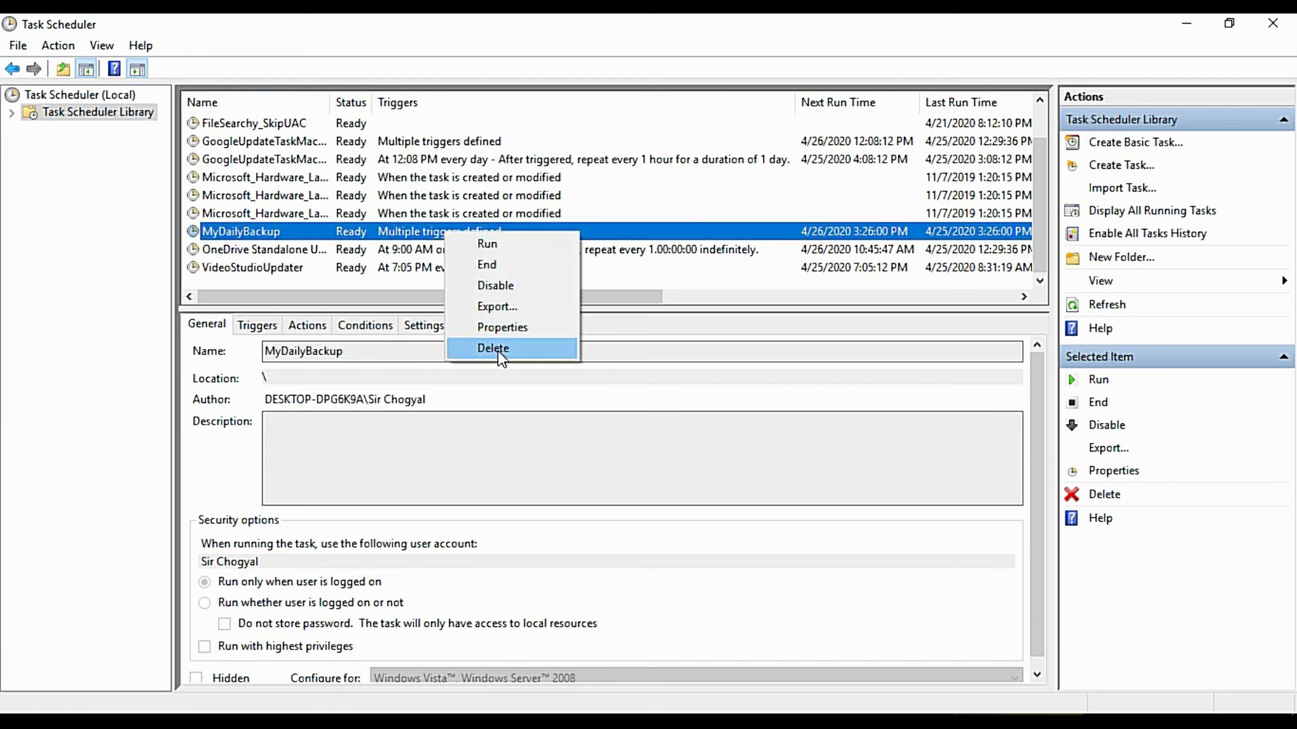
- Leave the task menu, then minimize Task Scheduler and the DESTINATION window to reveal the desktop
{"action": "left_click", "coordinate": [654, 356]}
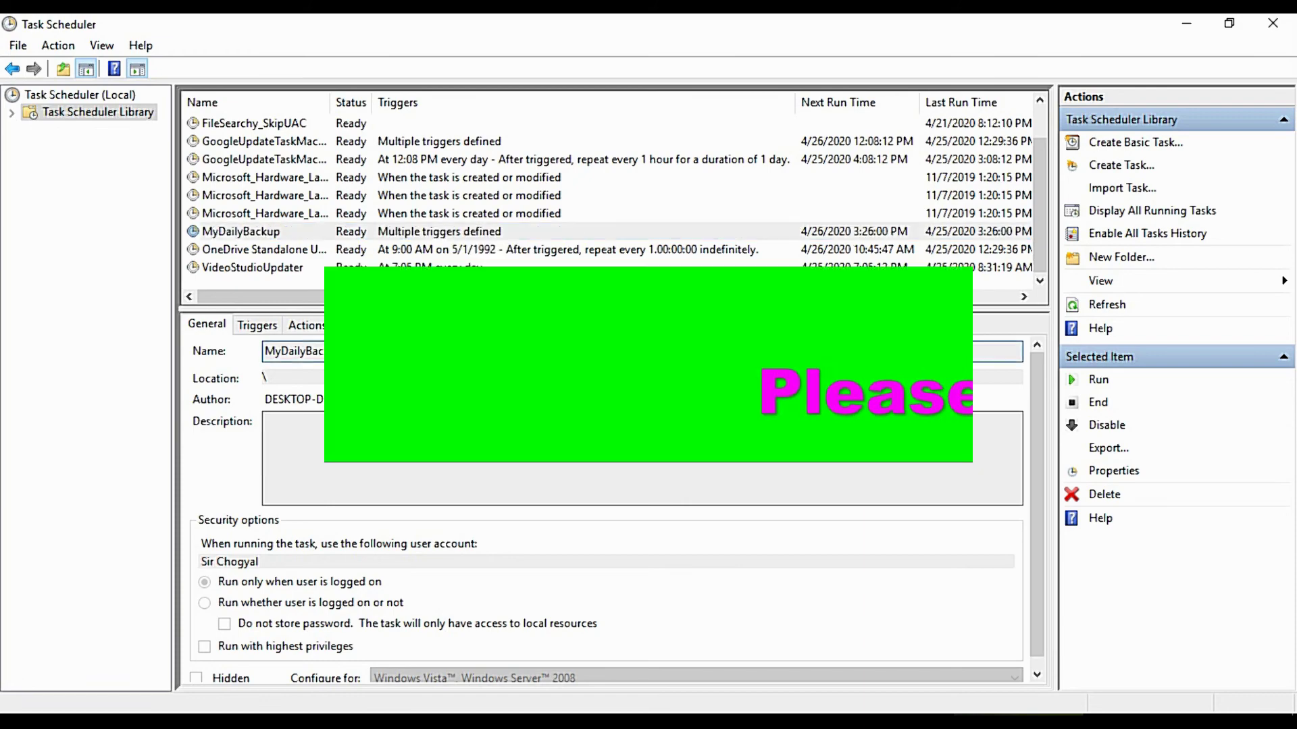
{"action": "left_click", "coordinate": [1186, 27]}
{"action": "left_click", "coordinate": [1037, 55]}
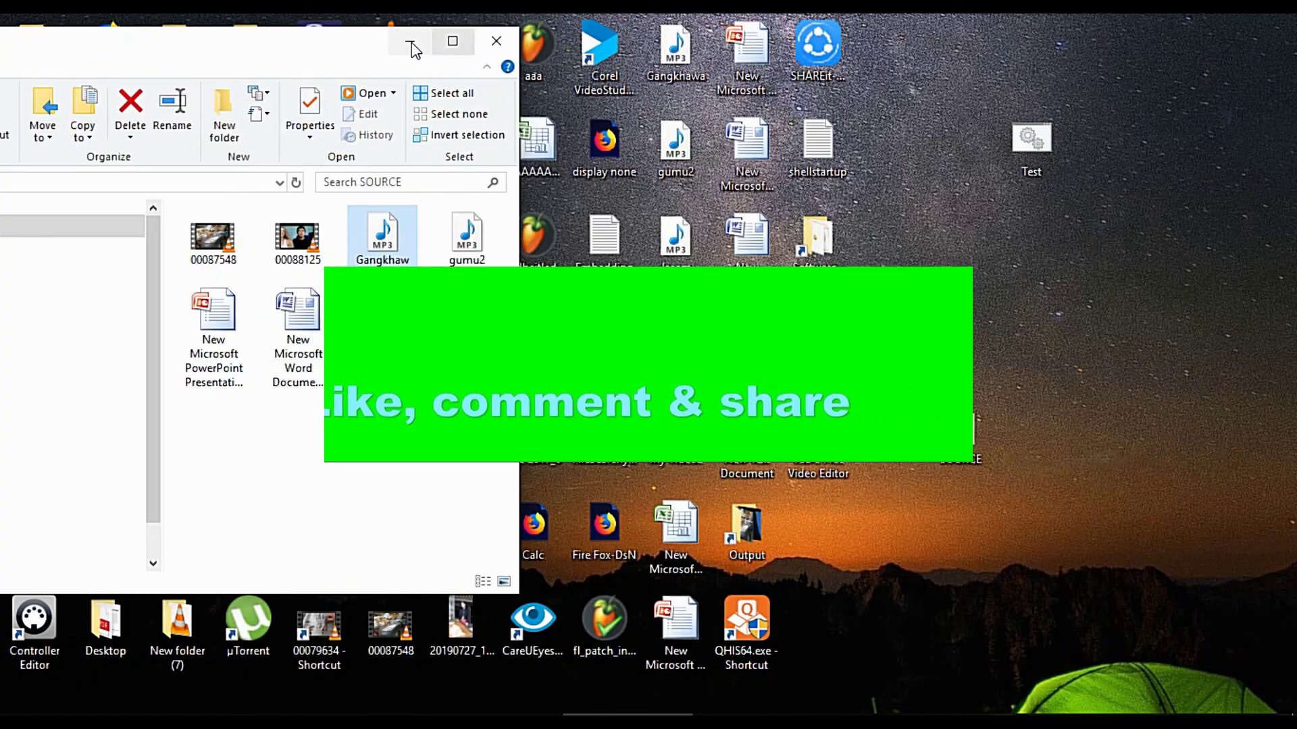